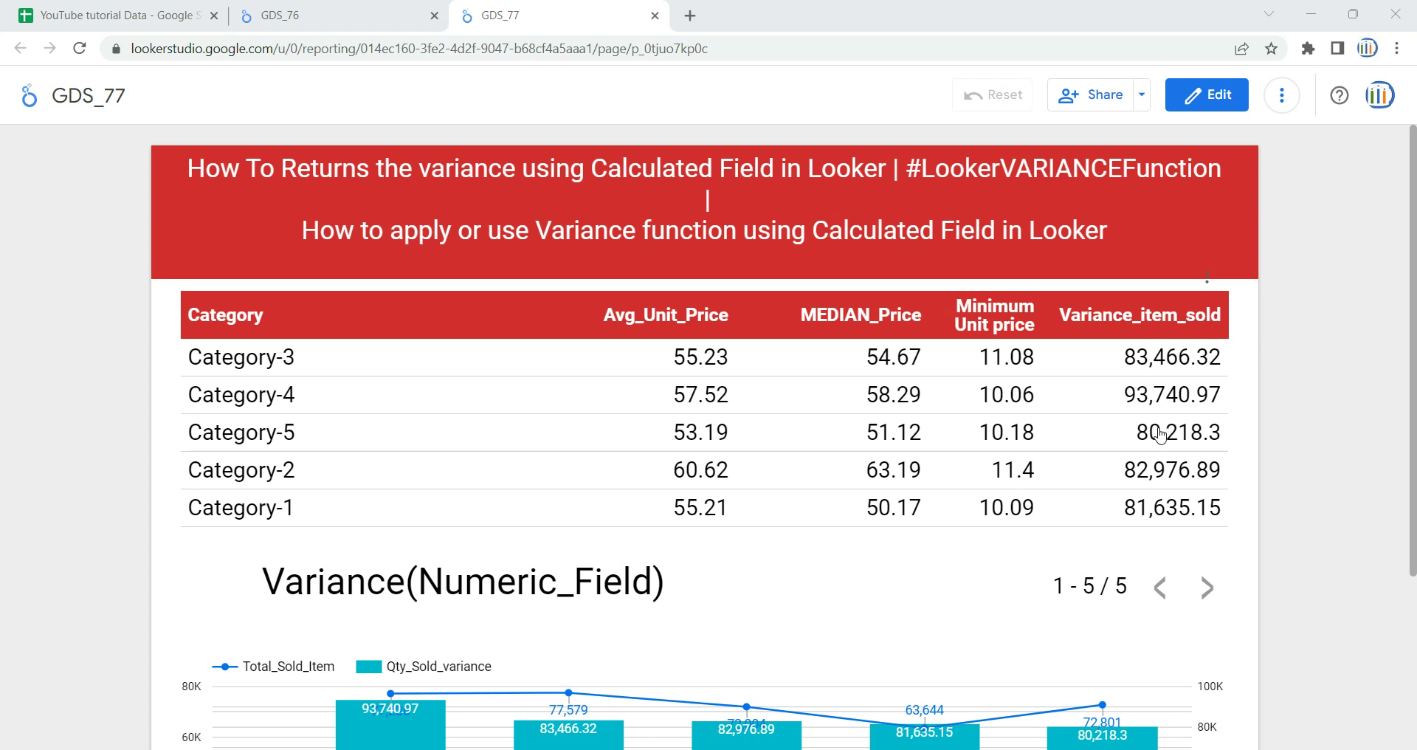
# - Look over the report's variance chart, then examine the date and Qty Sold columns of the GDS_67 sheet in Google Sheets
pyautogui.scroll(-3, 1159, 435)
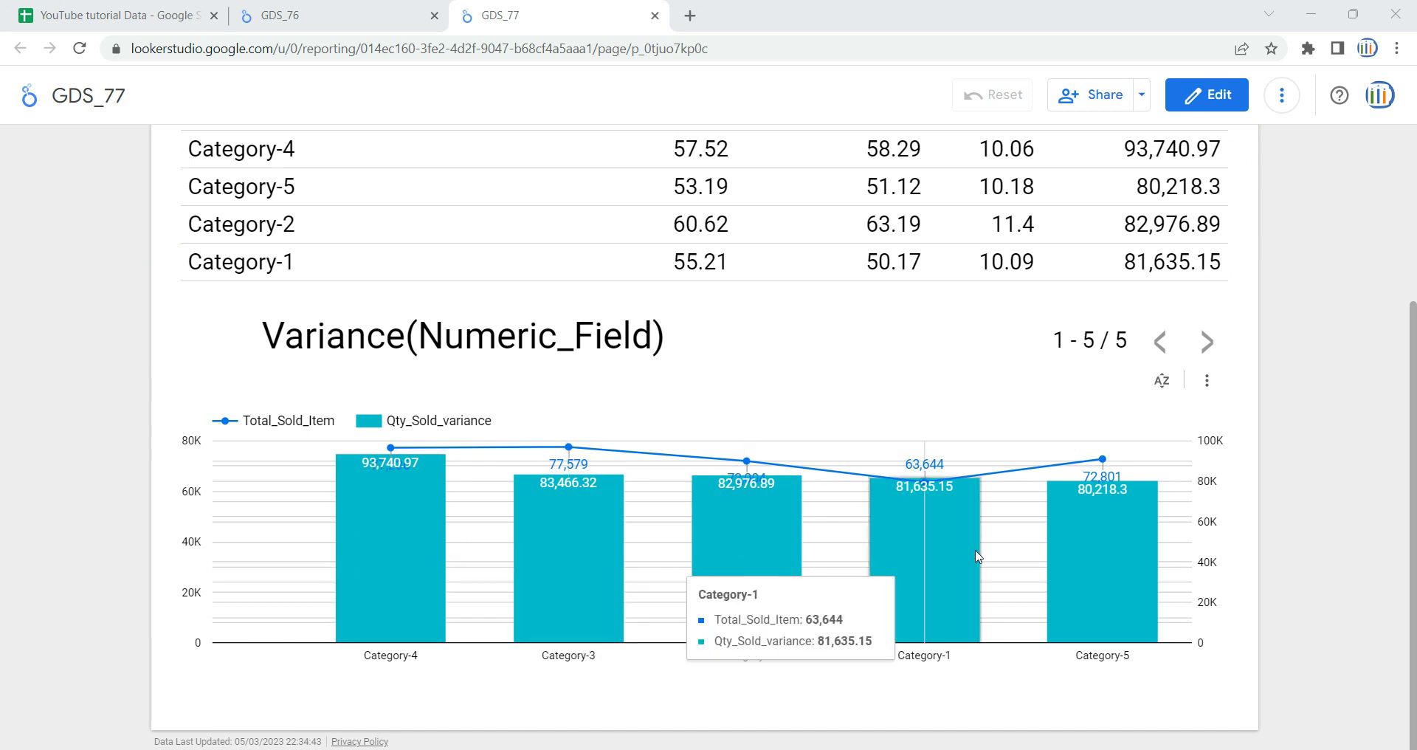
pyautogui.click(125, 6)
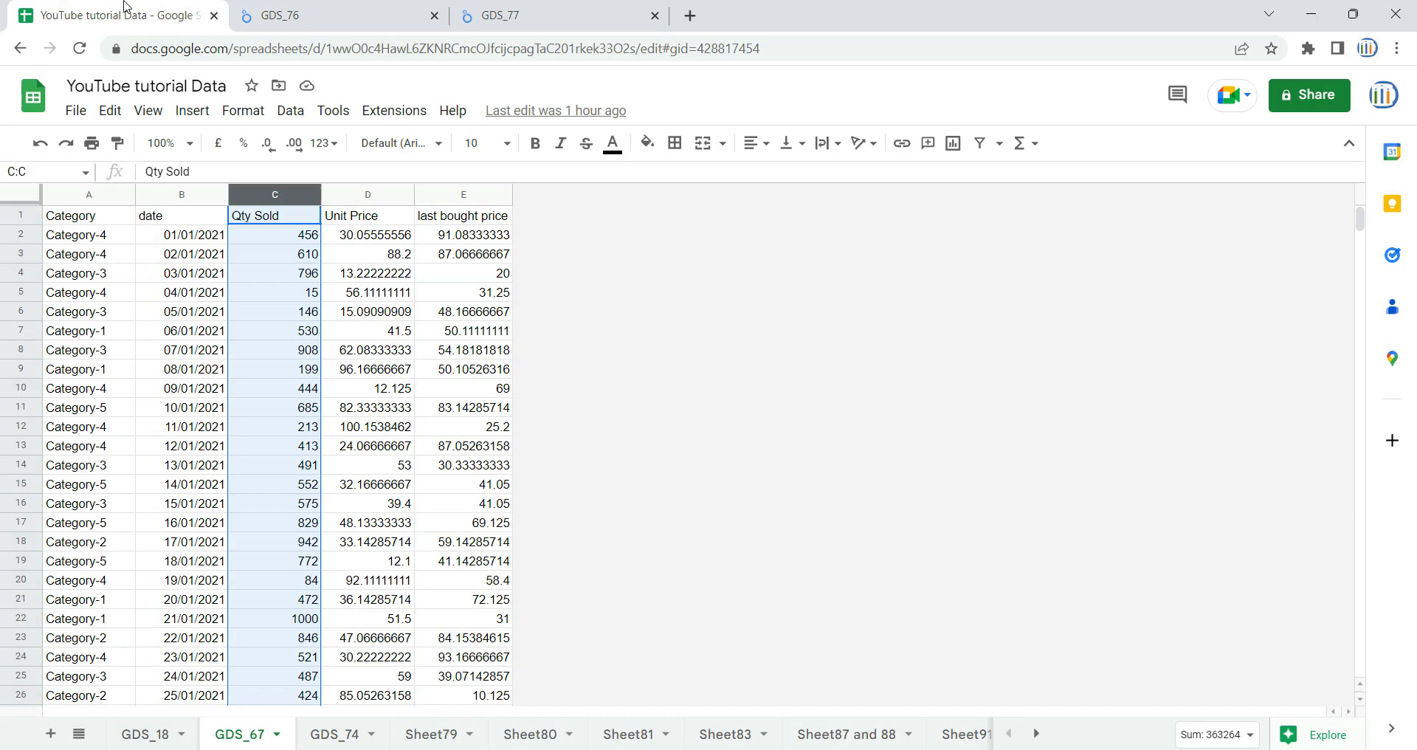
pyautogui.click(175, 259)
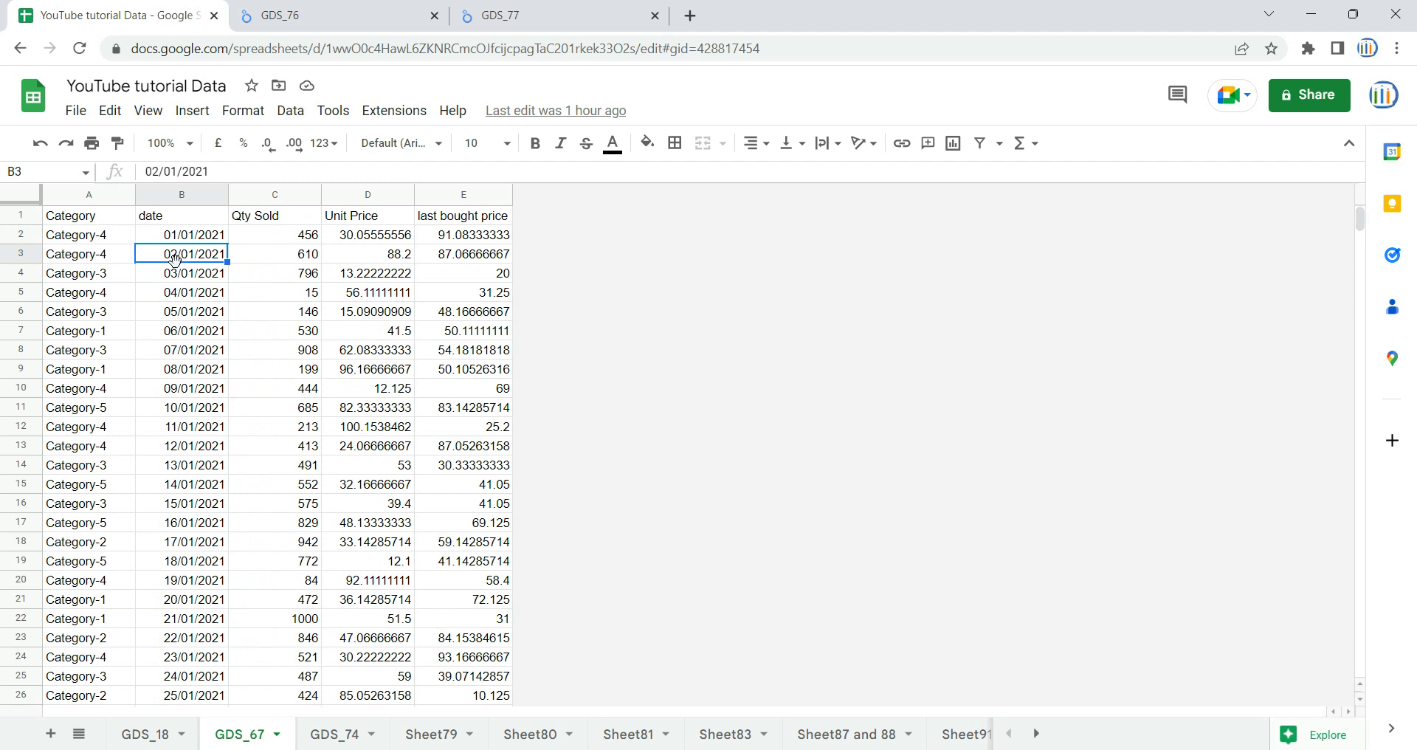
pyautogui.click(277, 282)
pyautogui.click(286, 190)
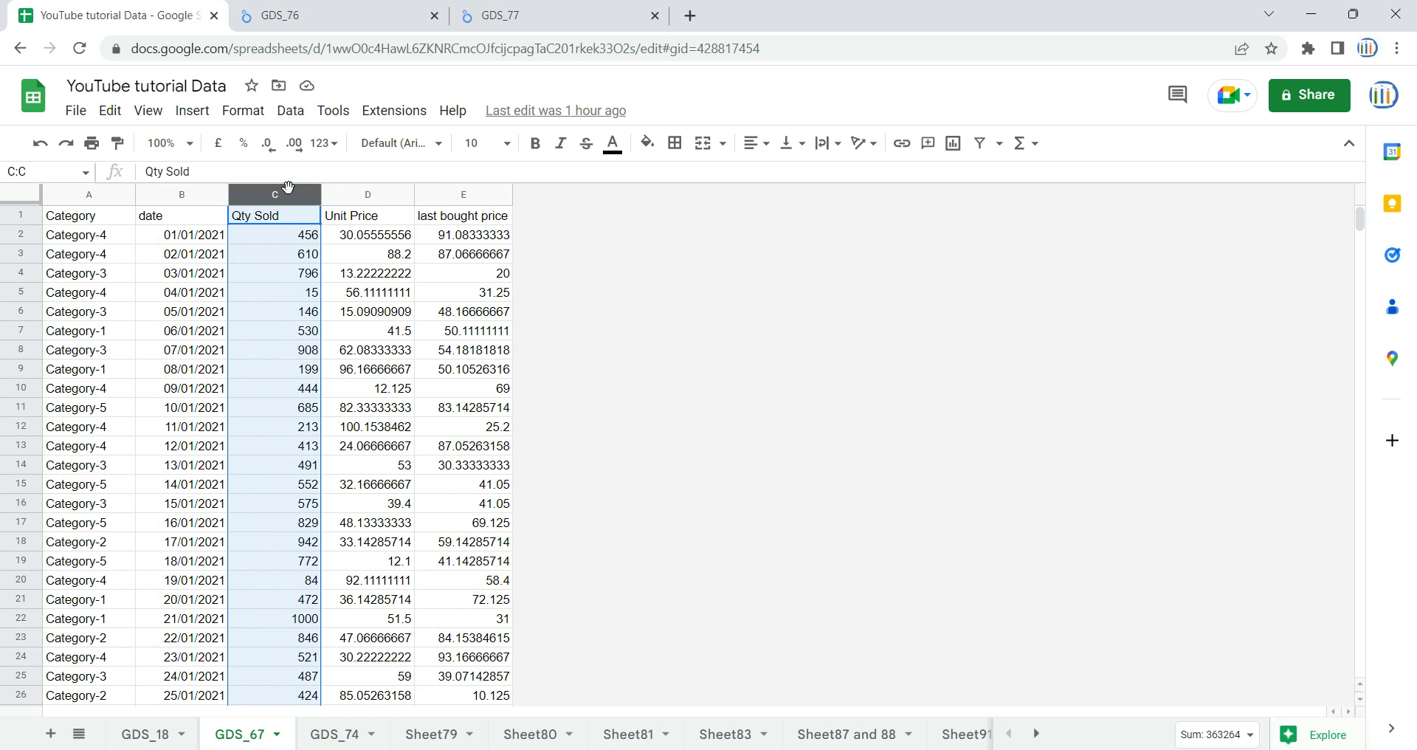
pyautogui.click(367, 329)
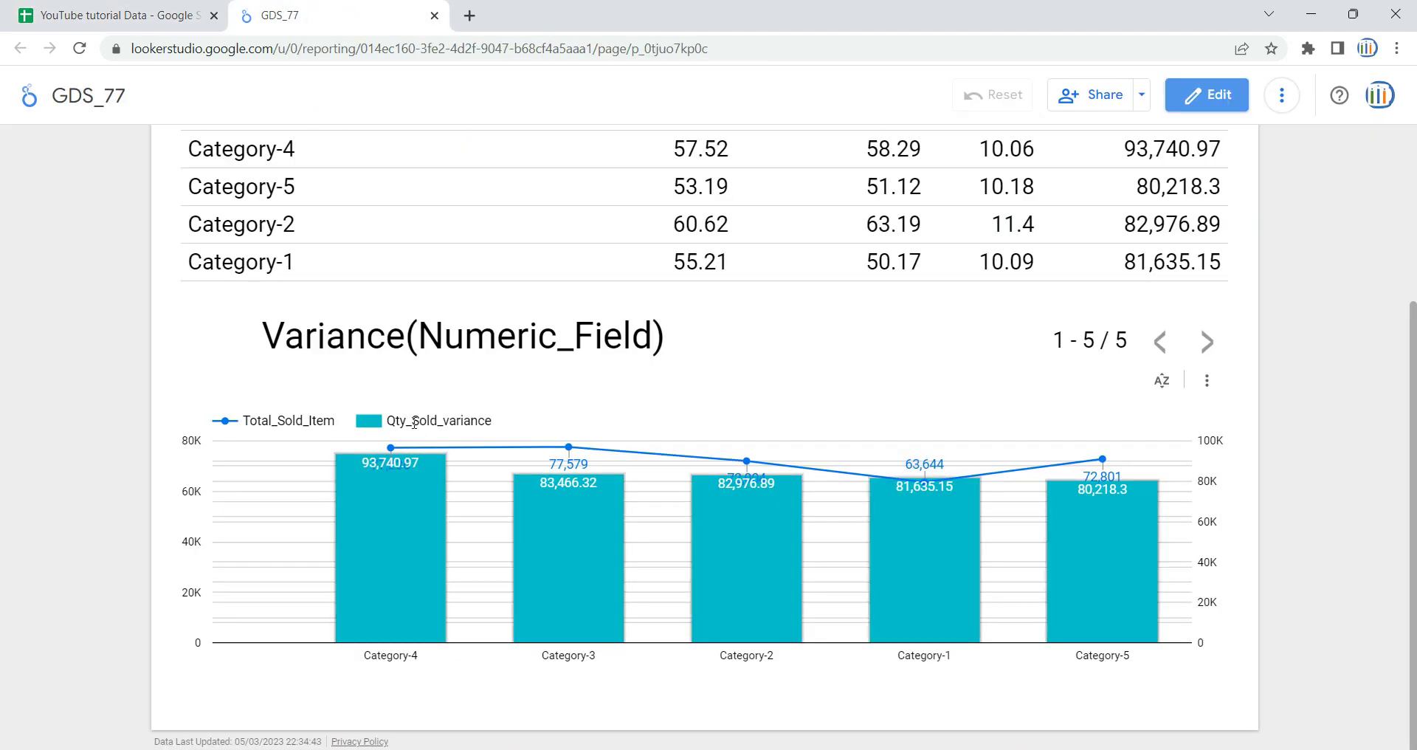
# - Review the variance table and chart in the GDS_77 report, and examine the Variance(Numeric_Field) syntax text
pyautogui.moveTo(414, 422); pyautogui.dragTo(516, 428)
pyautogui.scroll(3, 1015, 415)
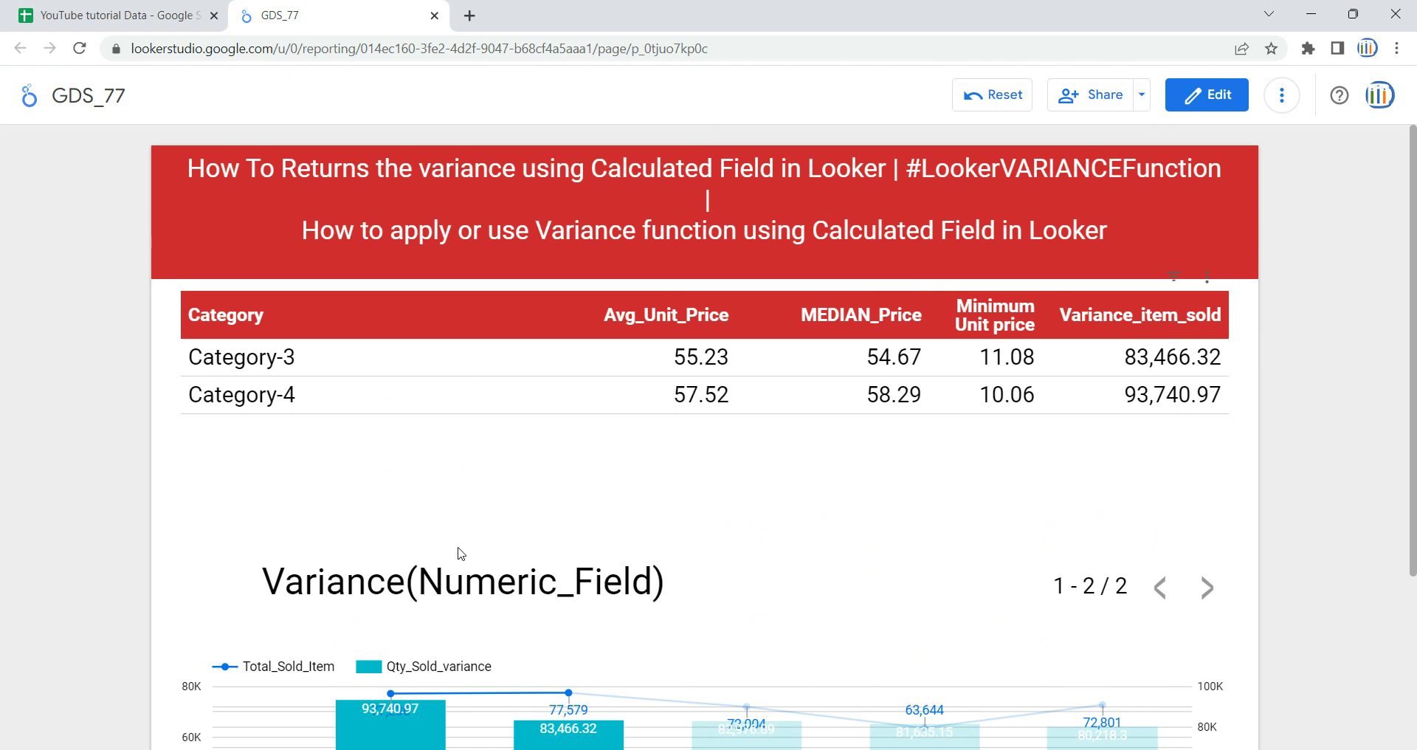
pyautogui.scroll(-1, 781, 512)
pyautogui.click(850, 467)
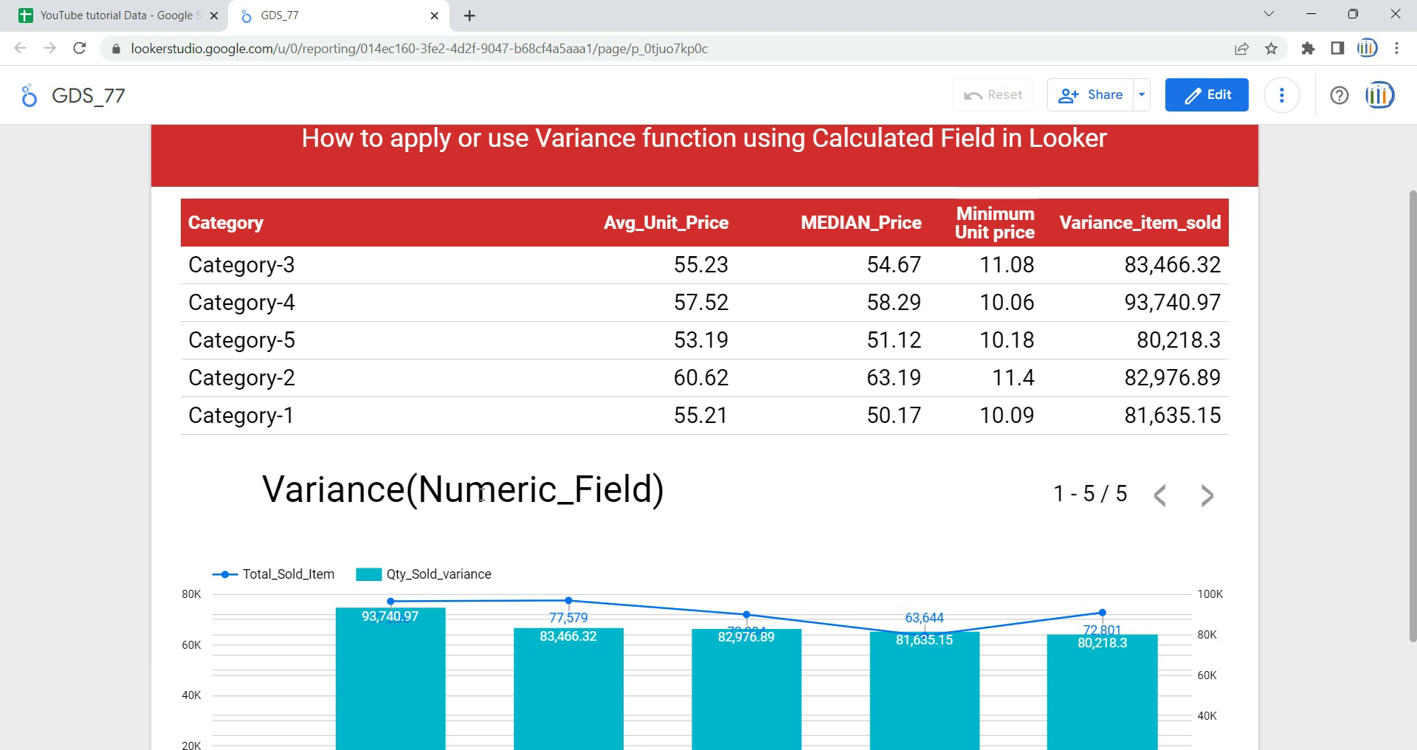
pyautogui.moveTo(281, 488); pyautogui.dragTo(668, 489)
pyautogui.click(384, 490)
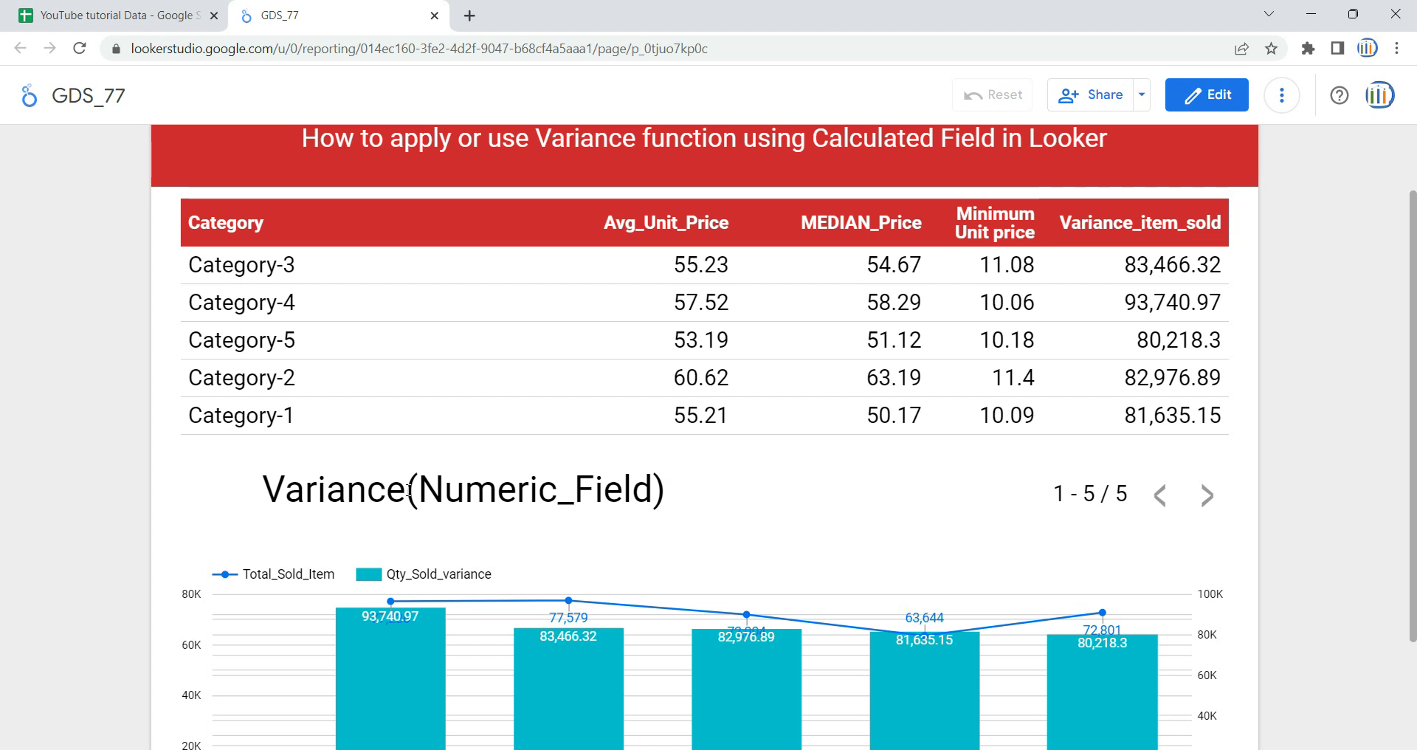
pyautogui.moveTo(404, 490); pyautogui.dragTo(270, 493)
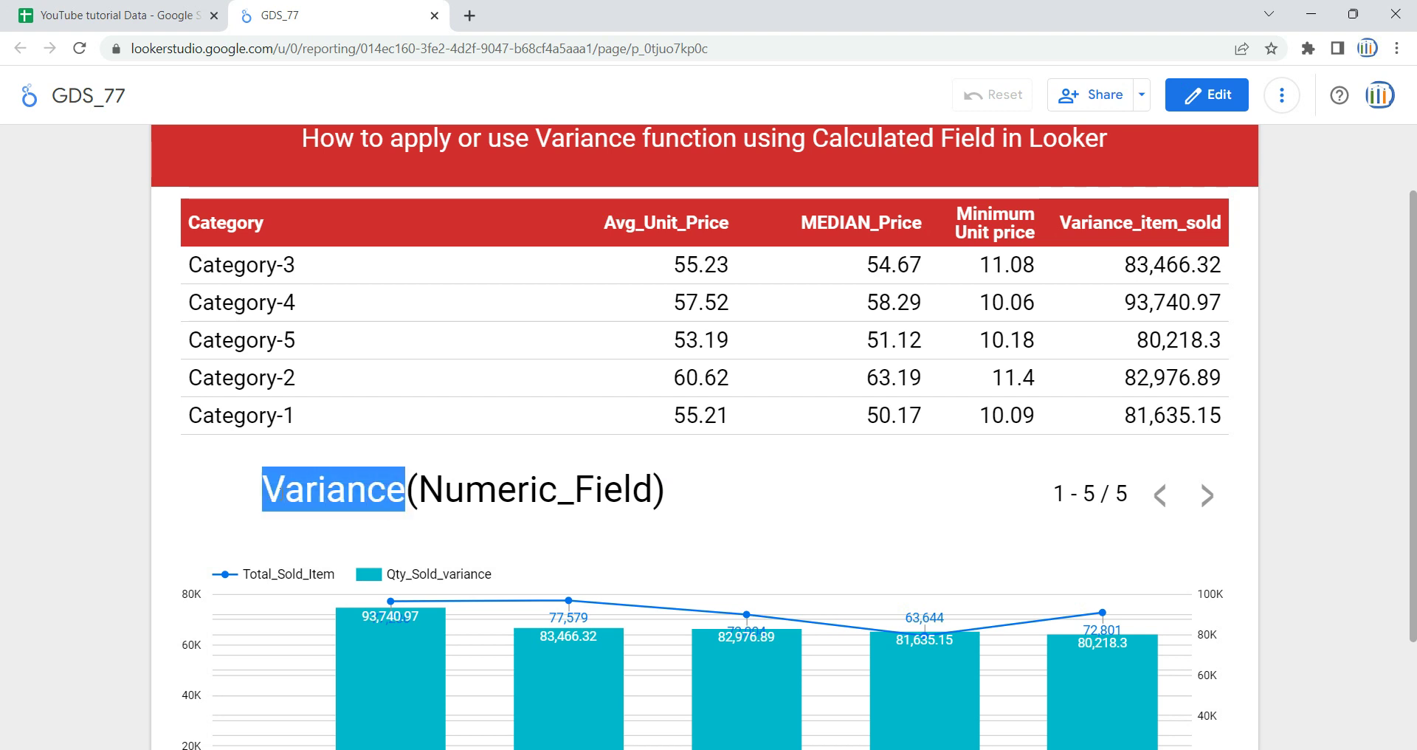
pyautogui.moveTo(426, 488); pyautogui.dragTo(653, 490)
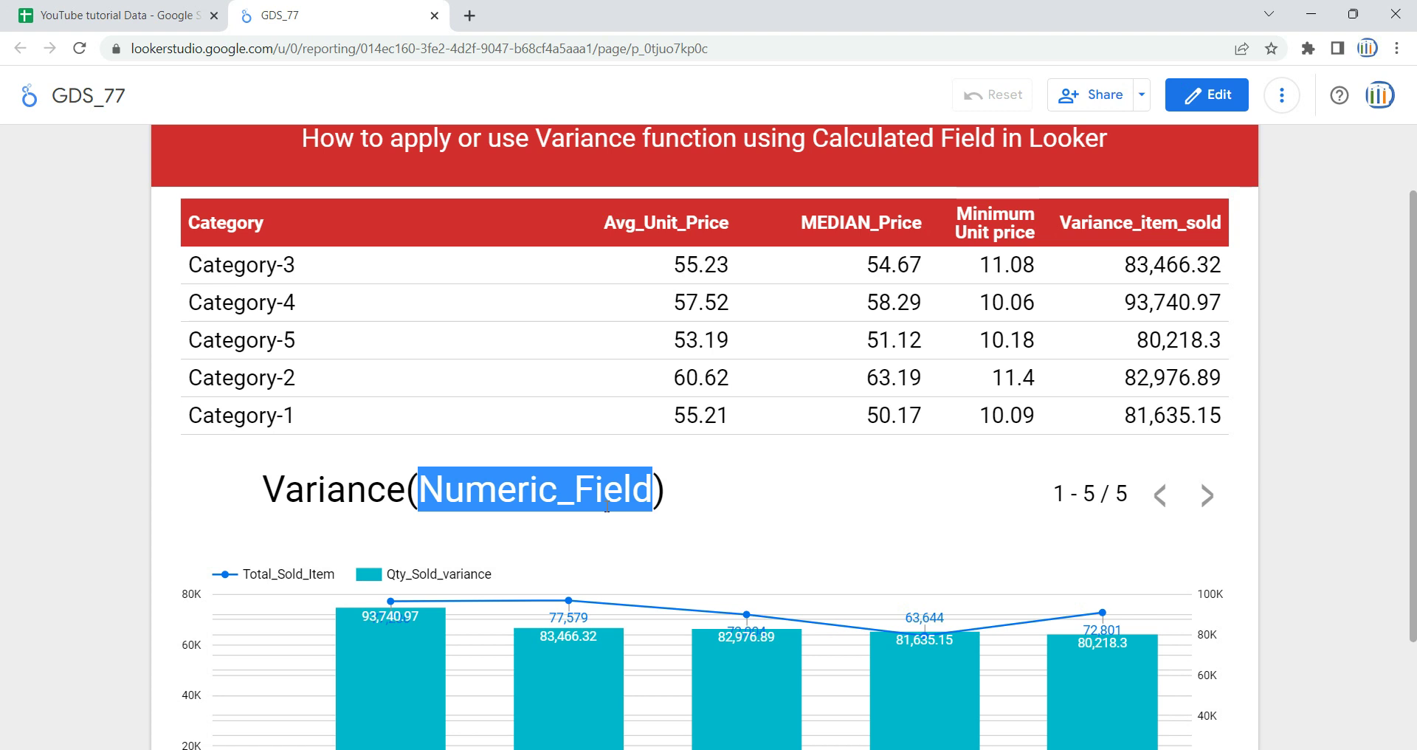
pyautogui.click(793, 500)
# - In edit mode, remove the Variance_item_sold metric from the table and the Qty_Sold_variance metric from the combo chart
pyautogui.click(1204, 103)
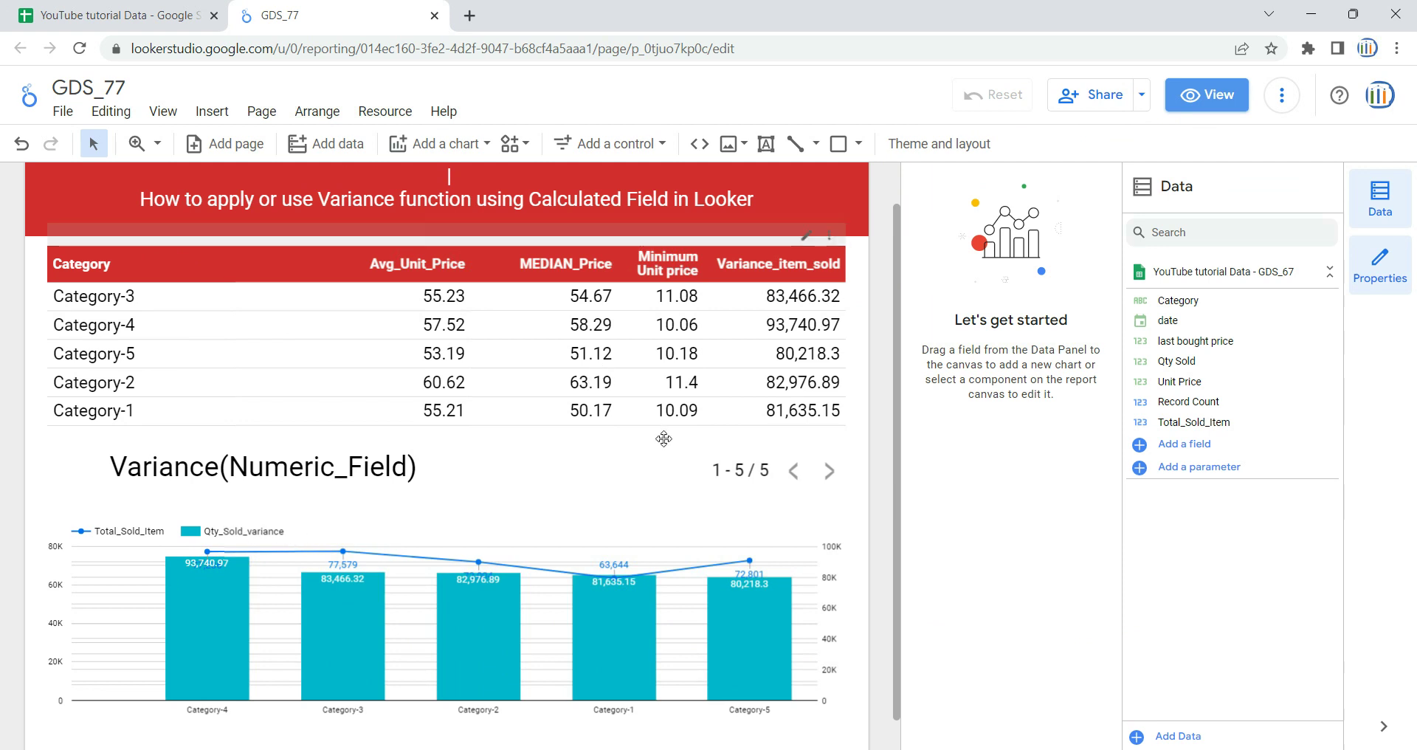
pyautogui.click(599, 444)
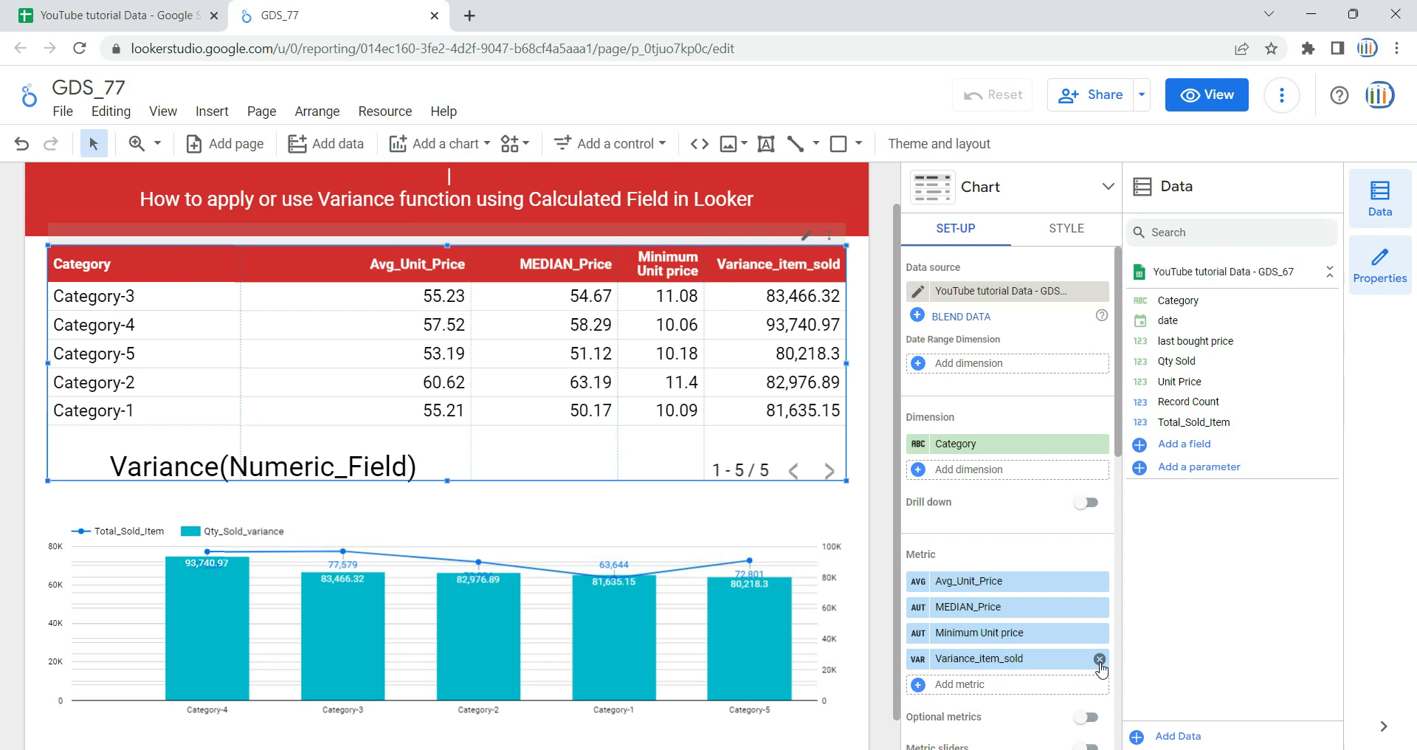
pyautogui.click(1100, 658)
pyautogui.click(468, 515)
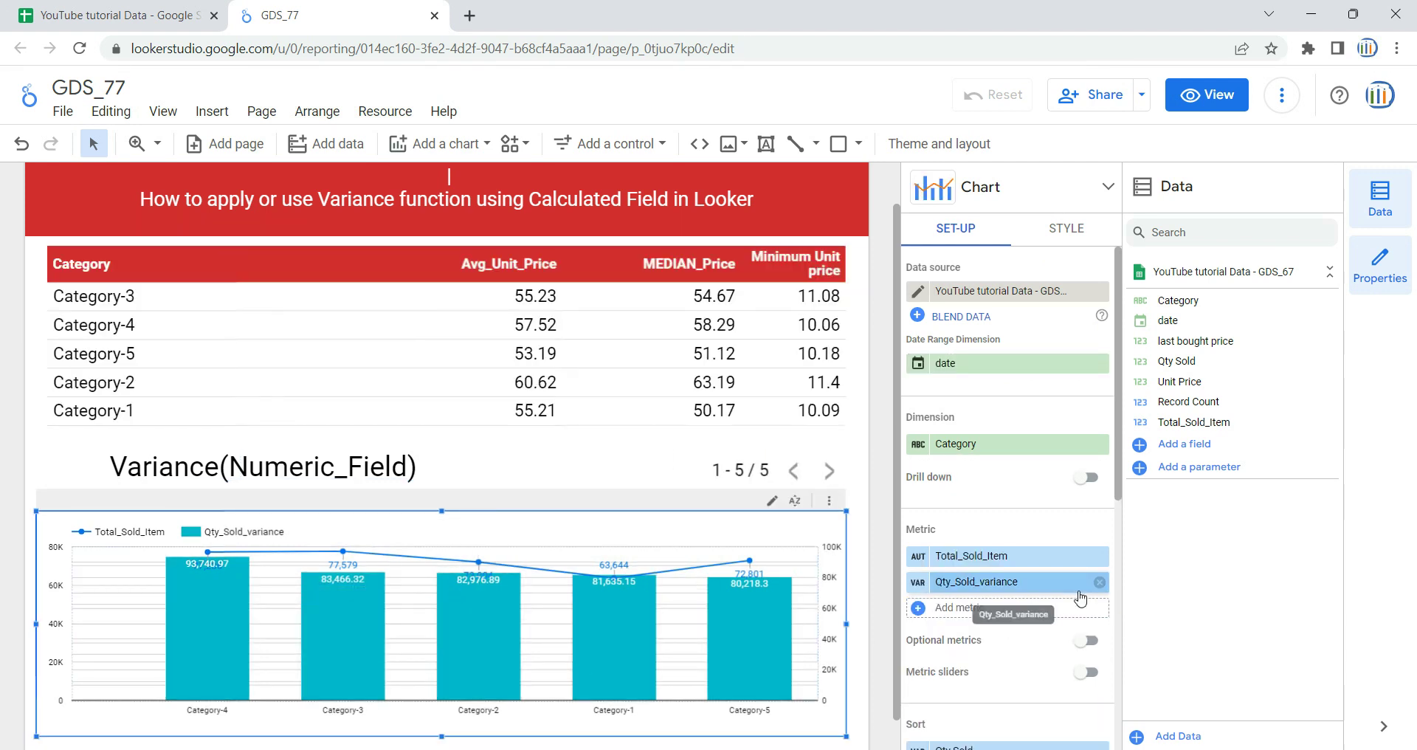
pyautogui.click(1099, 582)
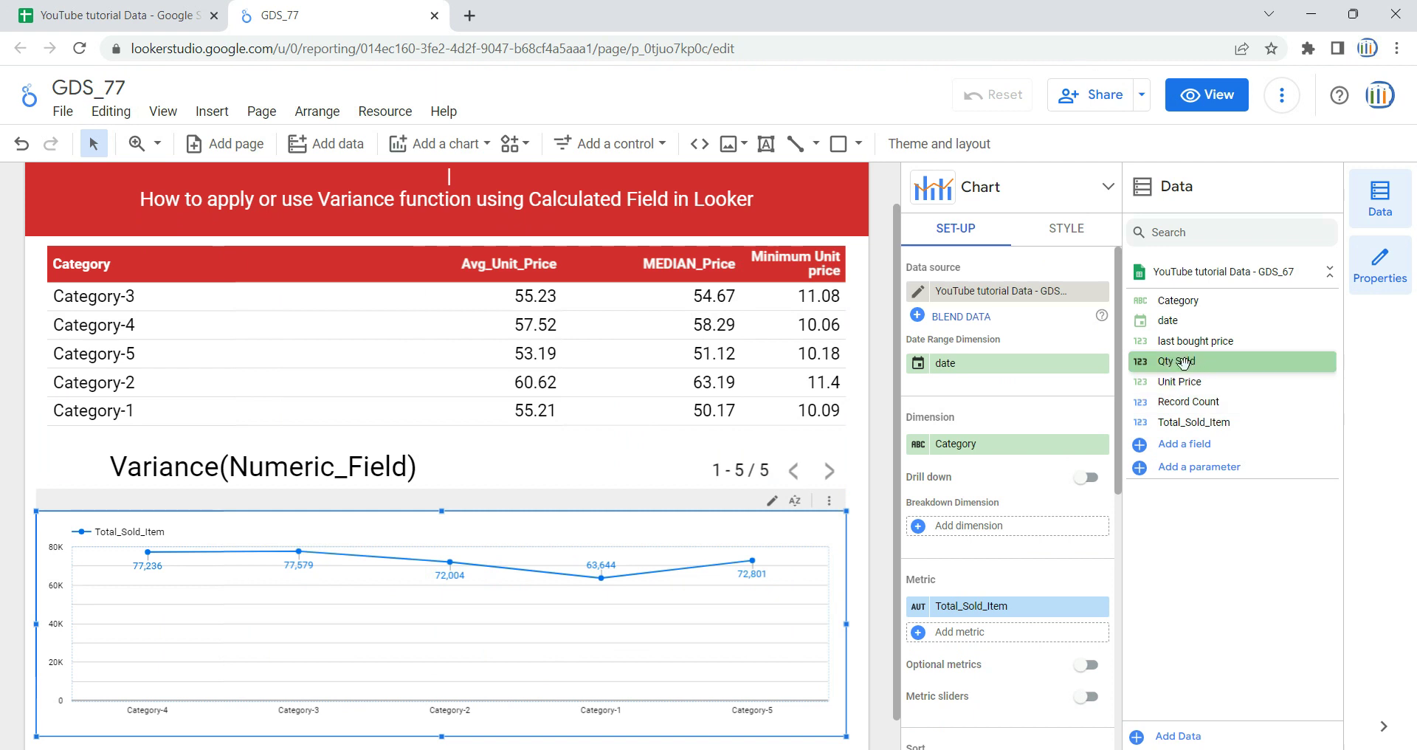
# - Check the Qty Sold column in the Google Sheets source and return to the GDS_77 report
pyautogui.click(184, 11)
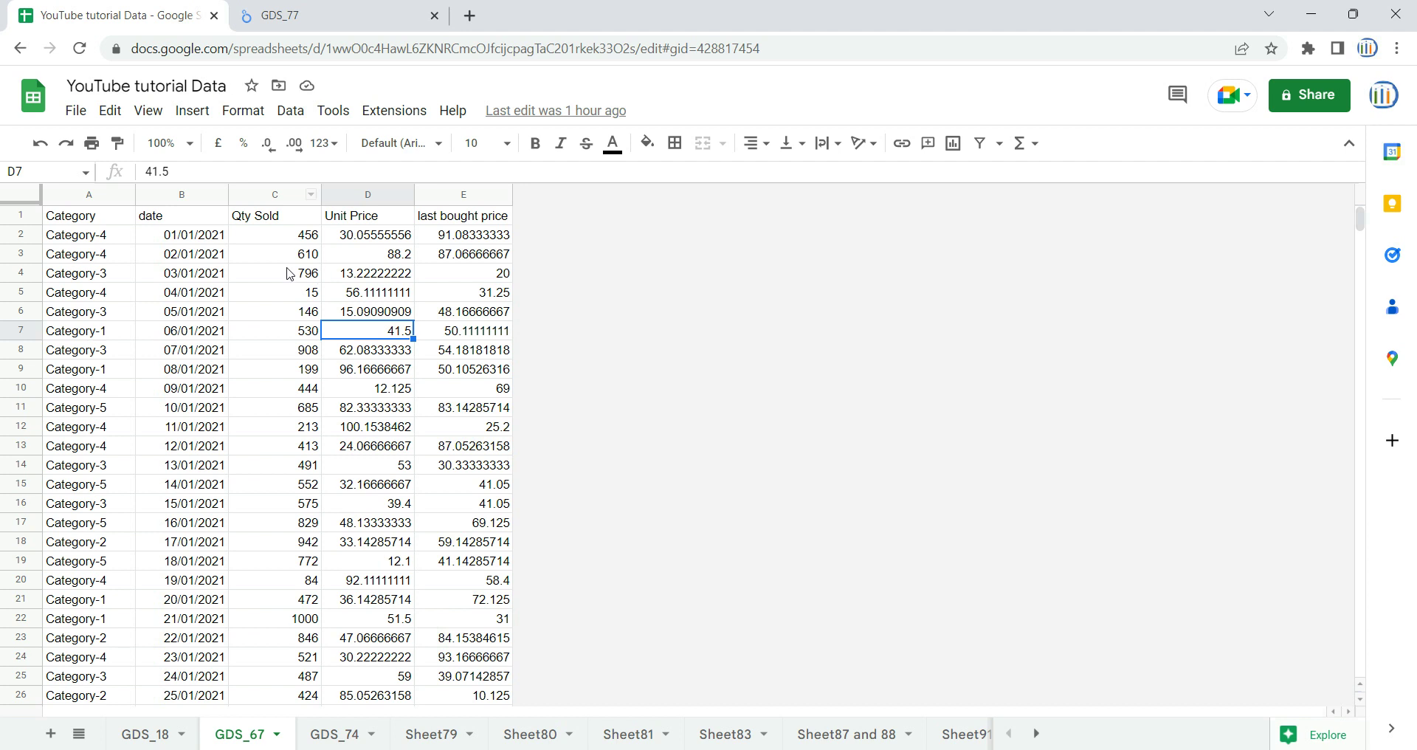
pyautogui.click(239, 198)
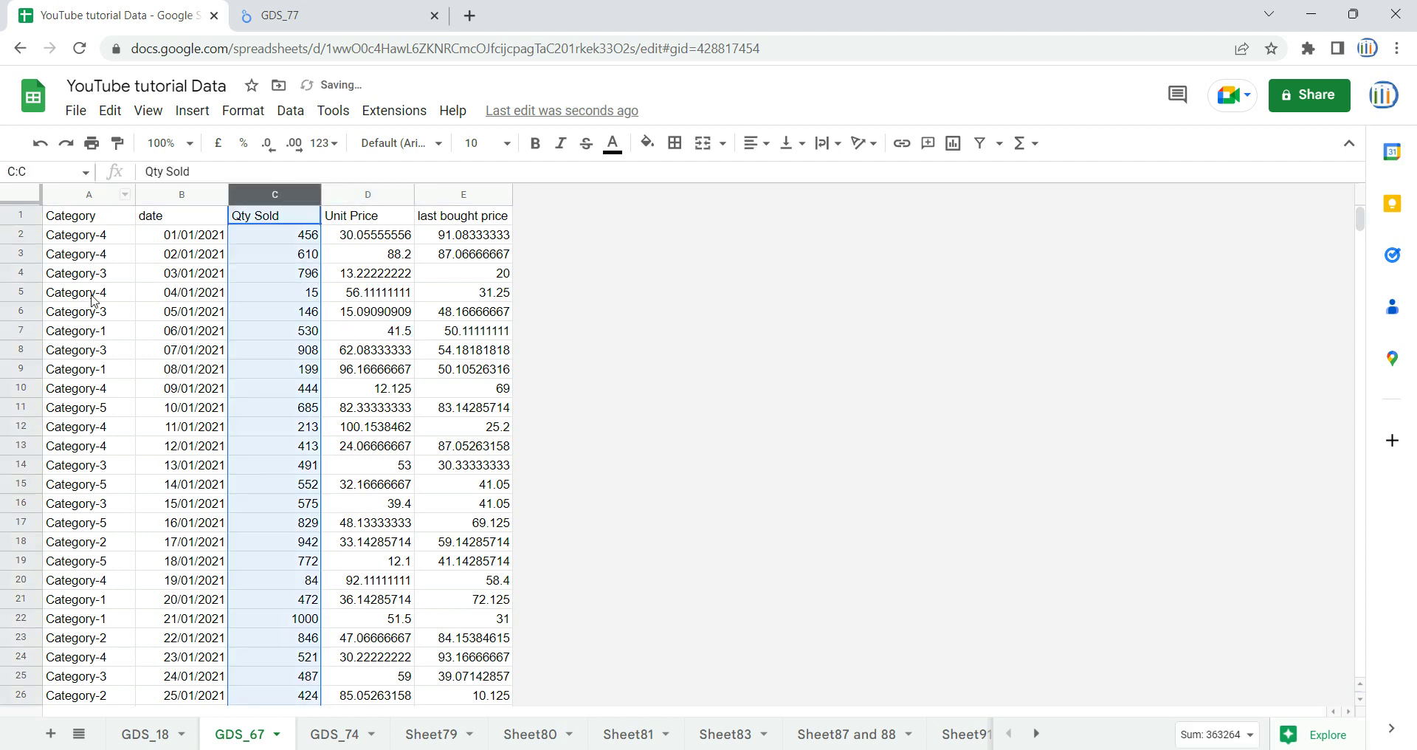
pyautogui.click(325, 15)
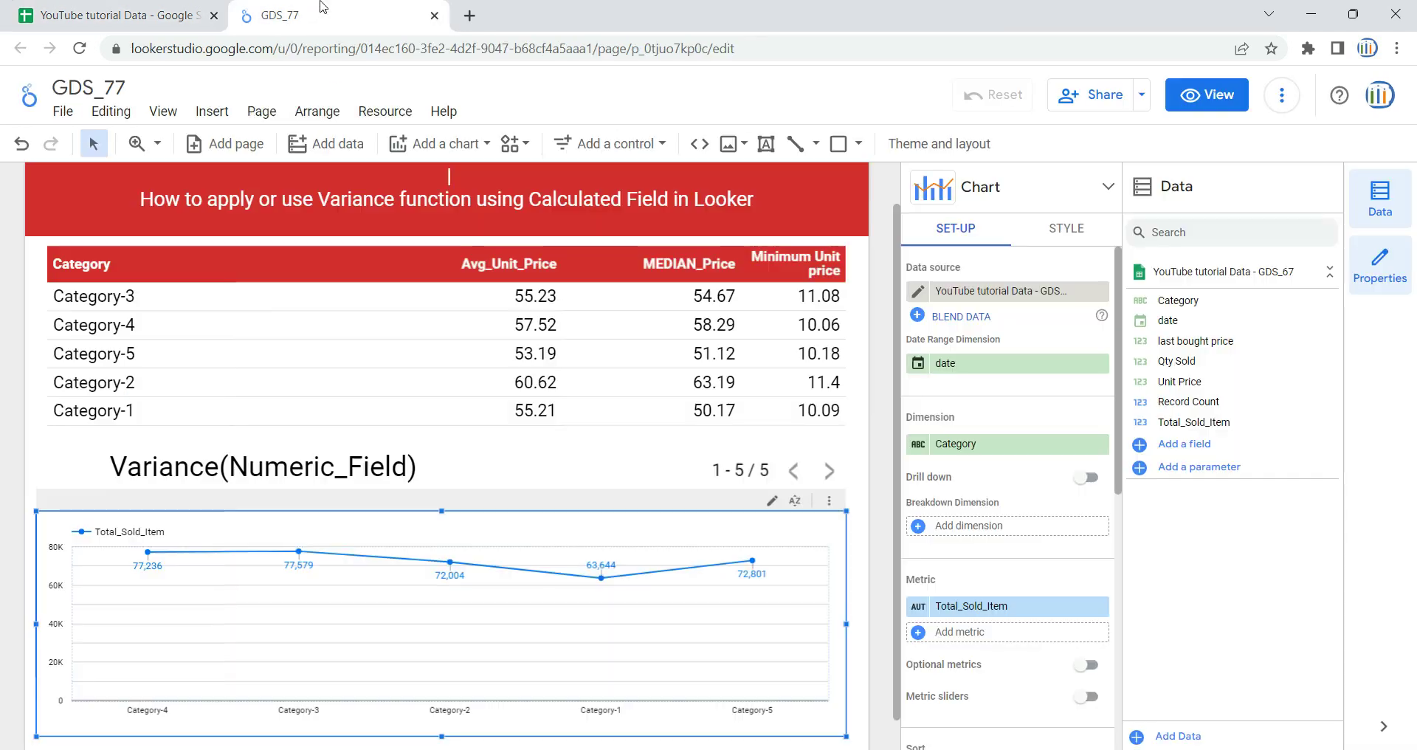
# - Add Qty Sold as a second metric of the combo chart and set its aggregation to Variance
pyautogui.scroll(-3, 987, 451)
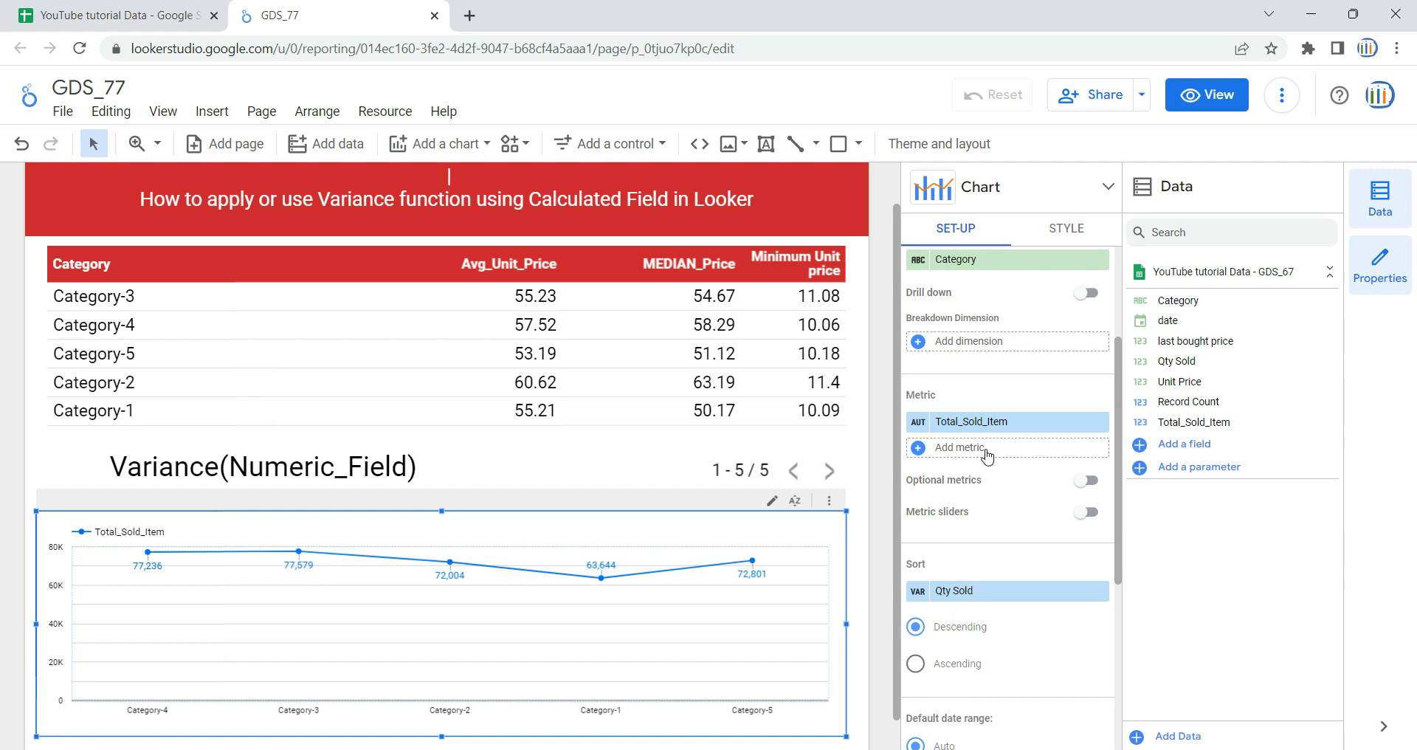
pyautogui.click(1002, 450)
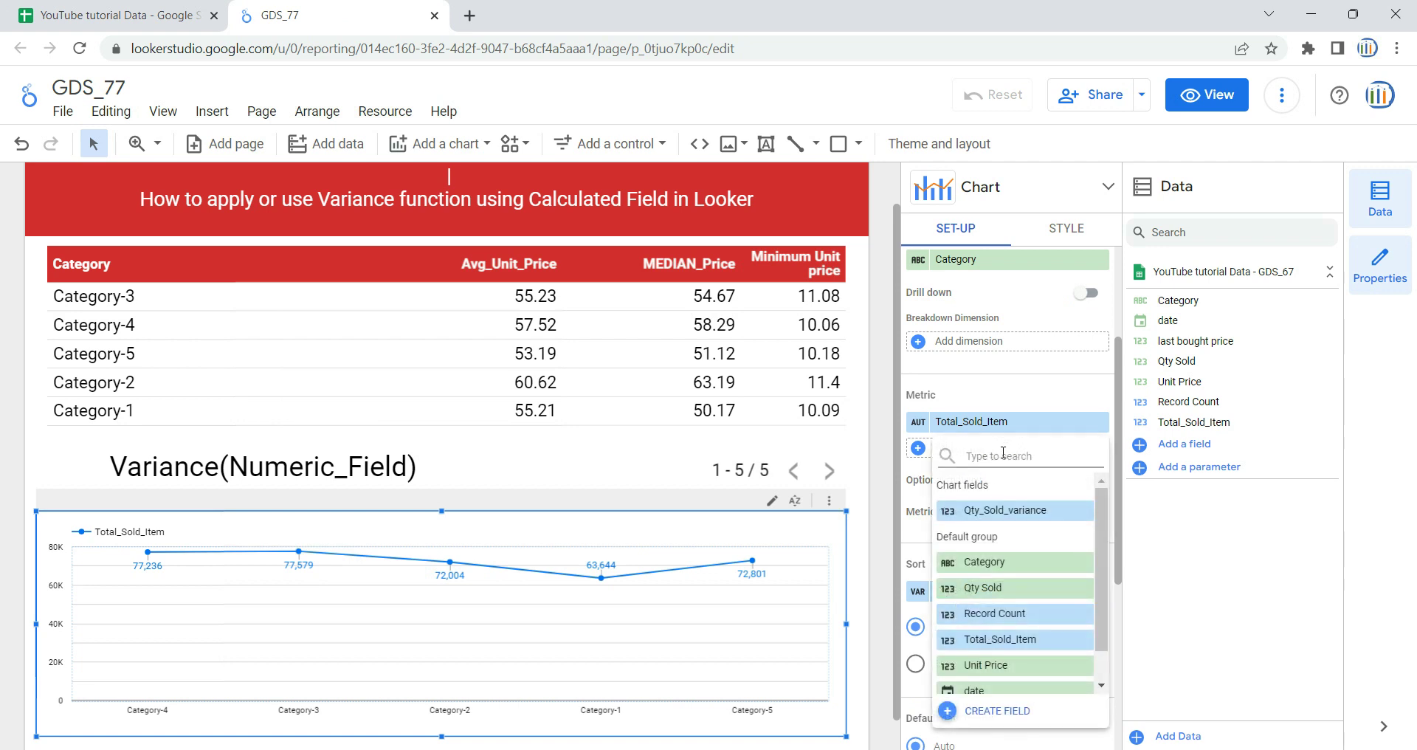
pyautogui.click(1022, 590)
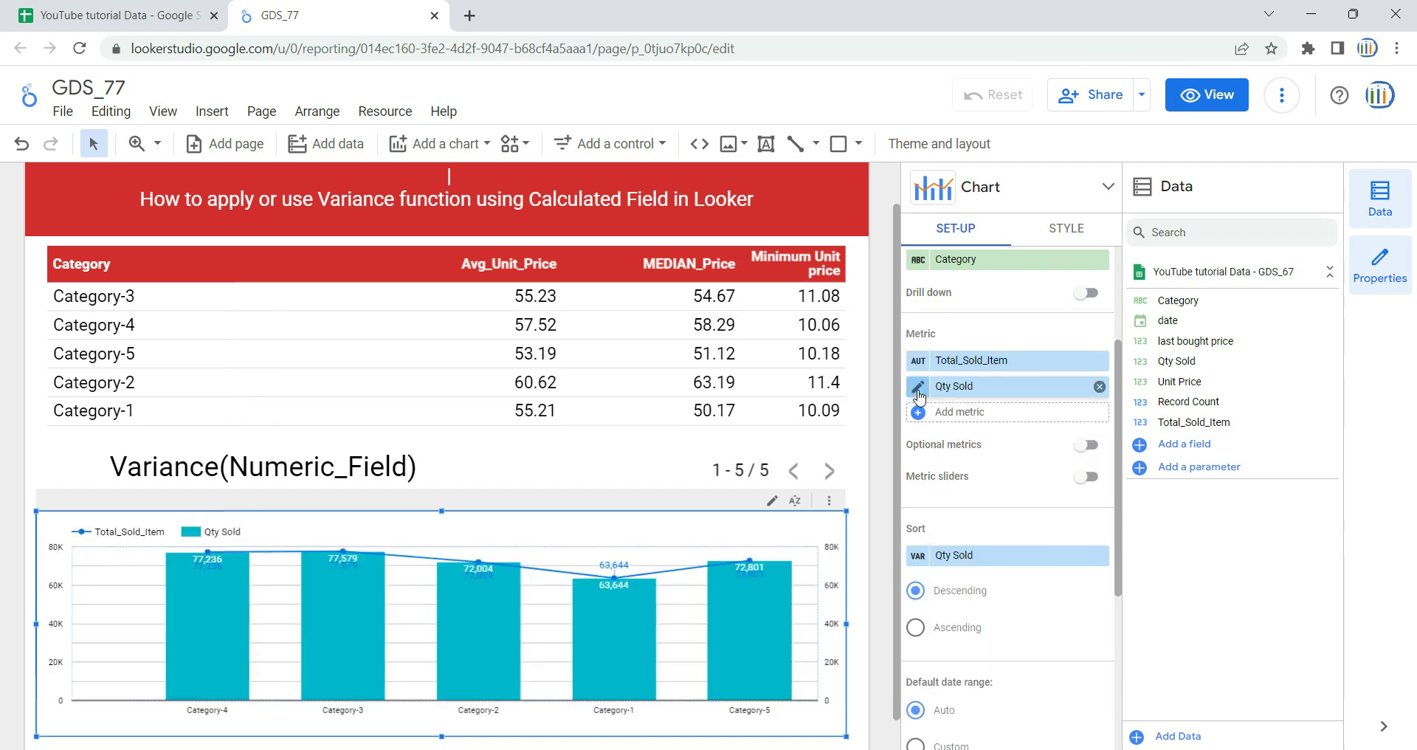
pyautogui.click(918, 387)
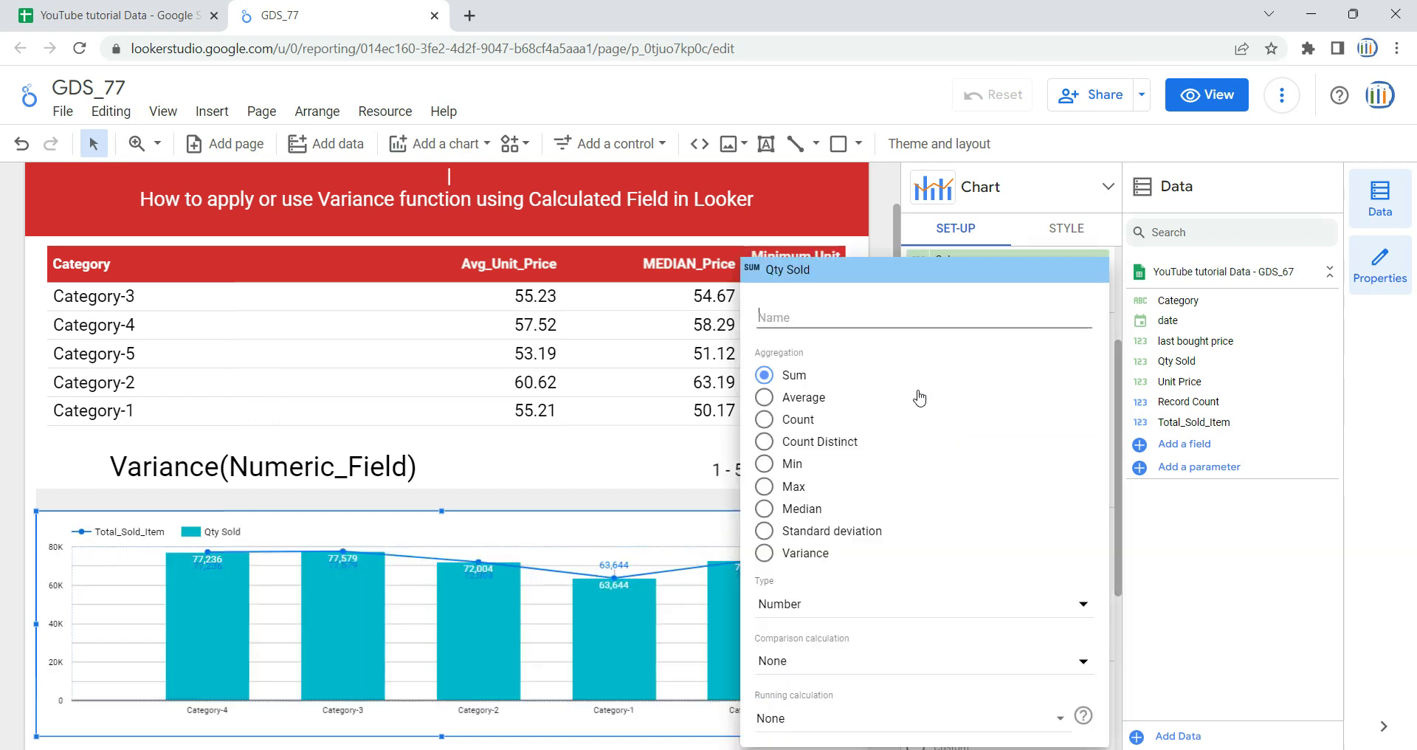
pyautogui.click(812, 562)
pyautogui.click(628, 465)
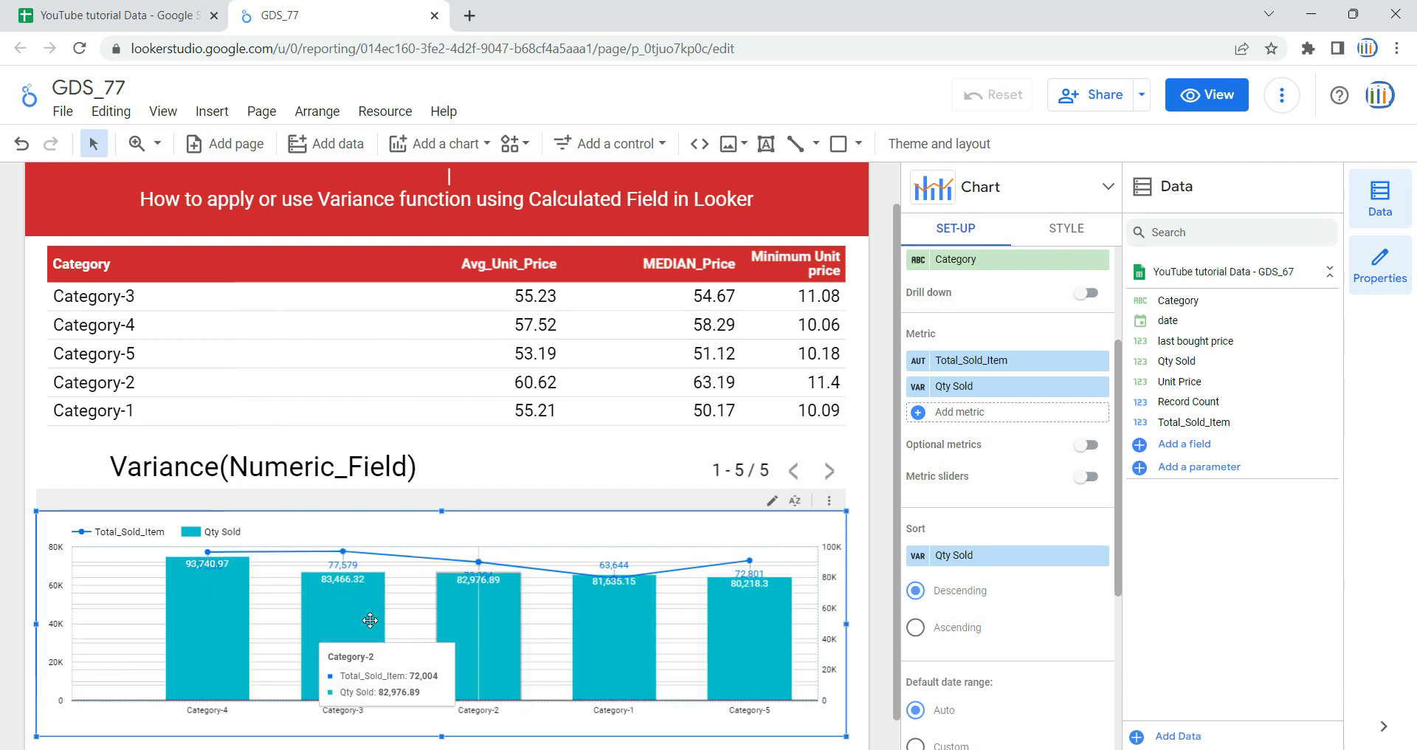
# - Rename the combo chart's Qty Sold variance metric to Var
pyautogui.click(927, 389)
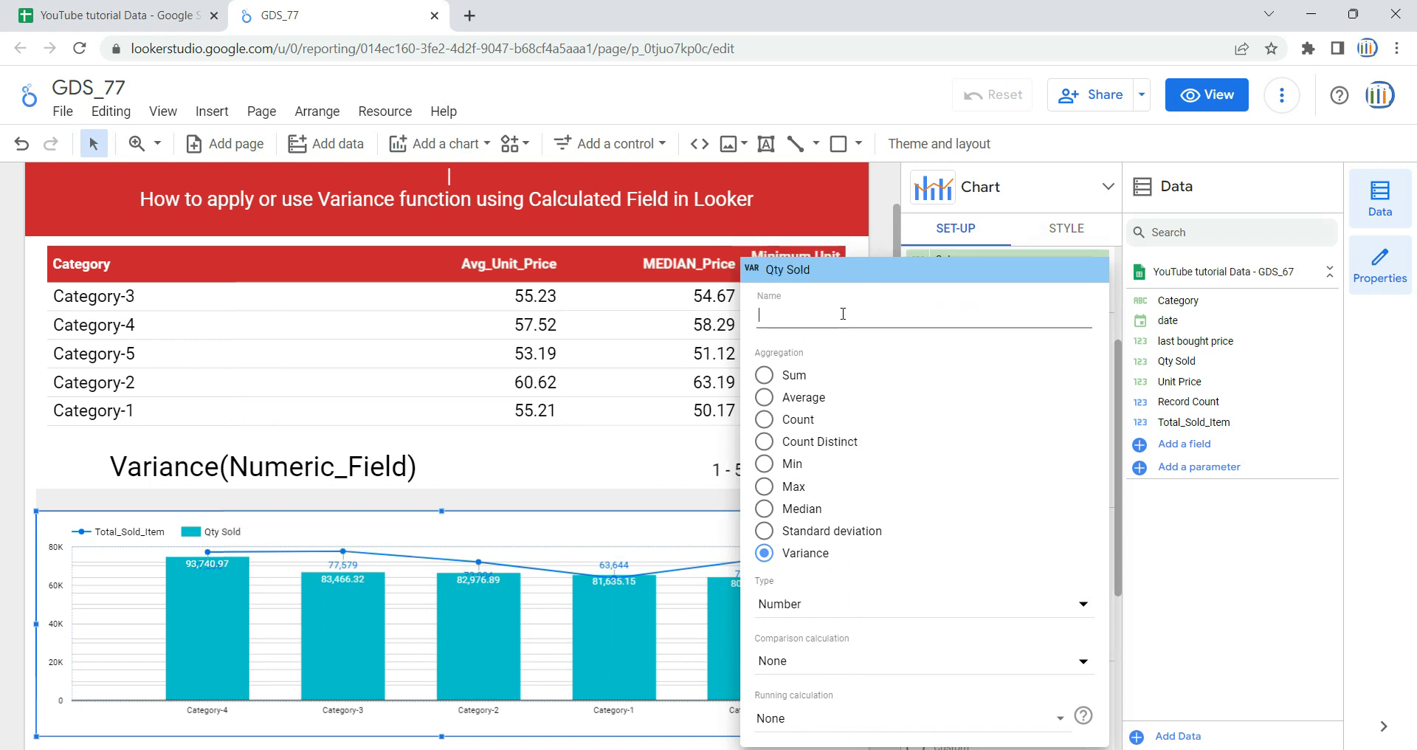
pyautogui.write('Var')
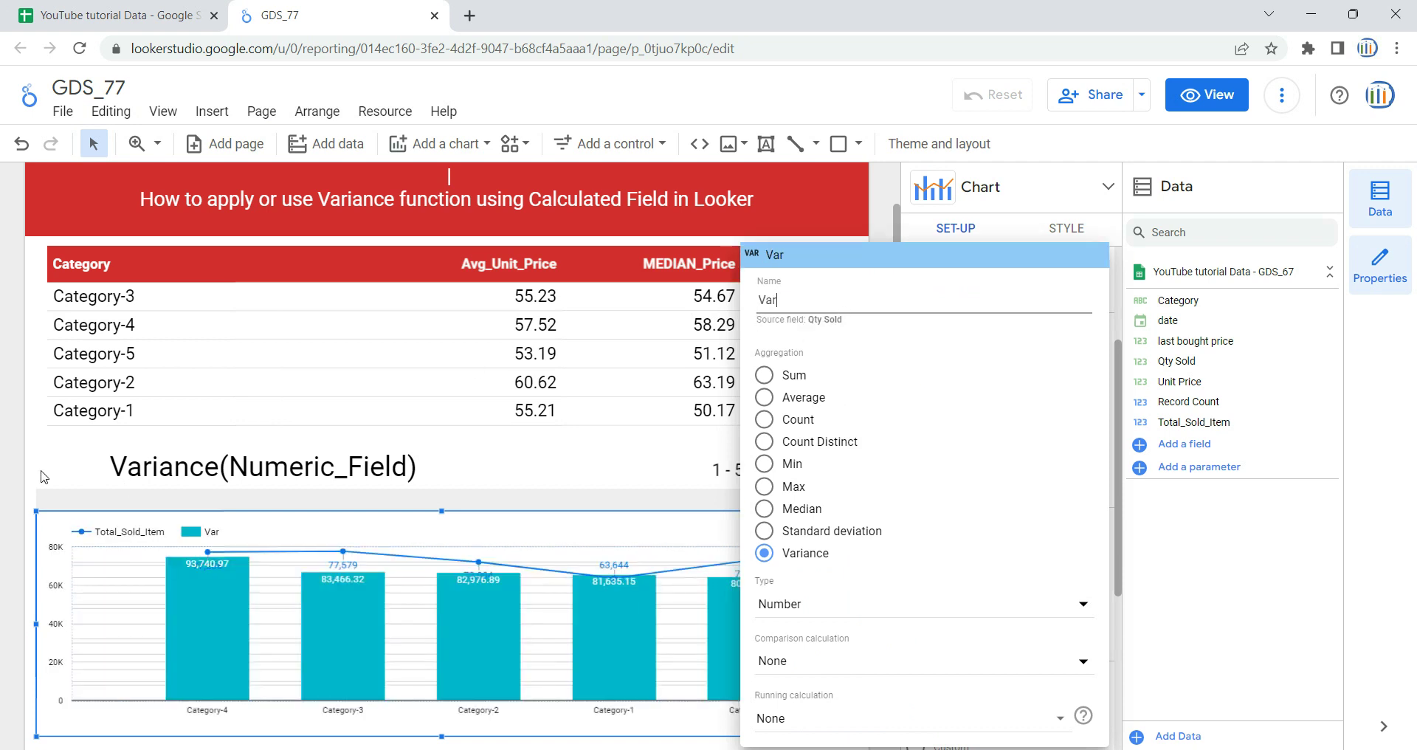
pyautogui.click(73, 461)
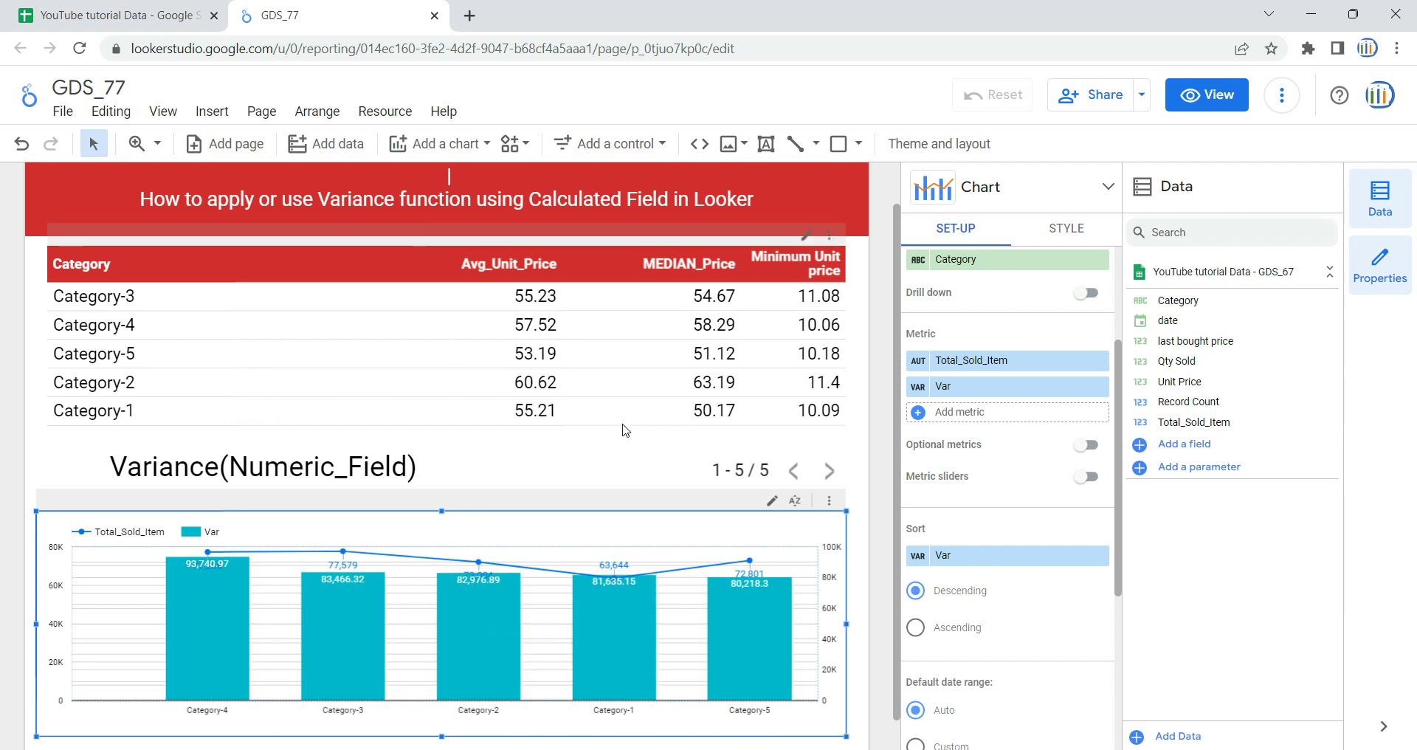
# - Add Qty Sold as a metric to the category table and set its aggregation to Variance
pyautogui.click(659, 414)
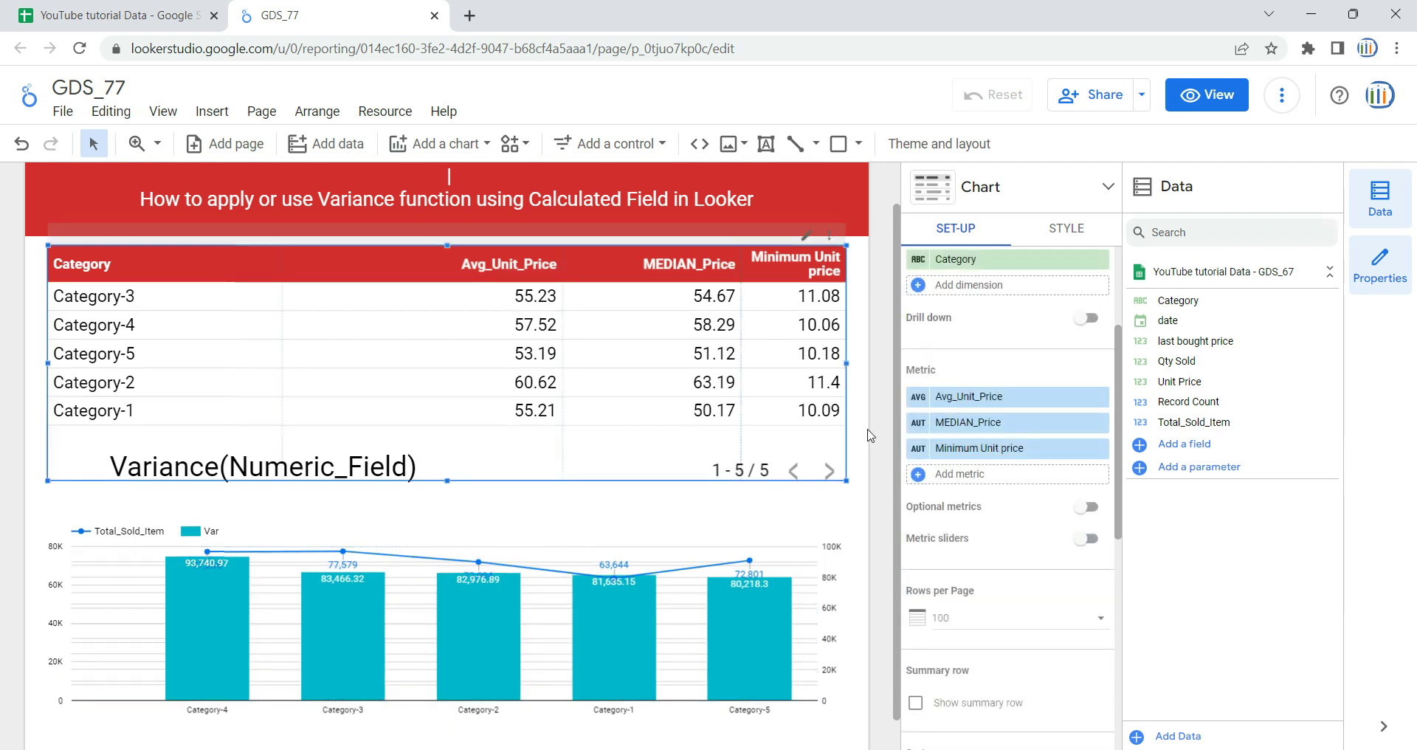
pyautogui.click(974, 477)
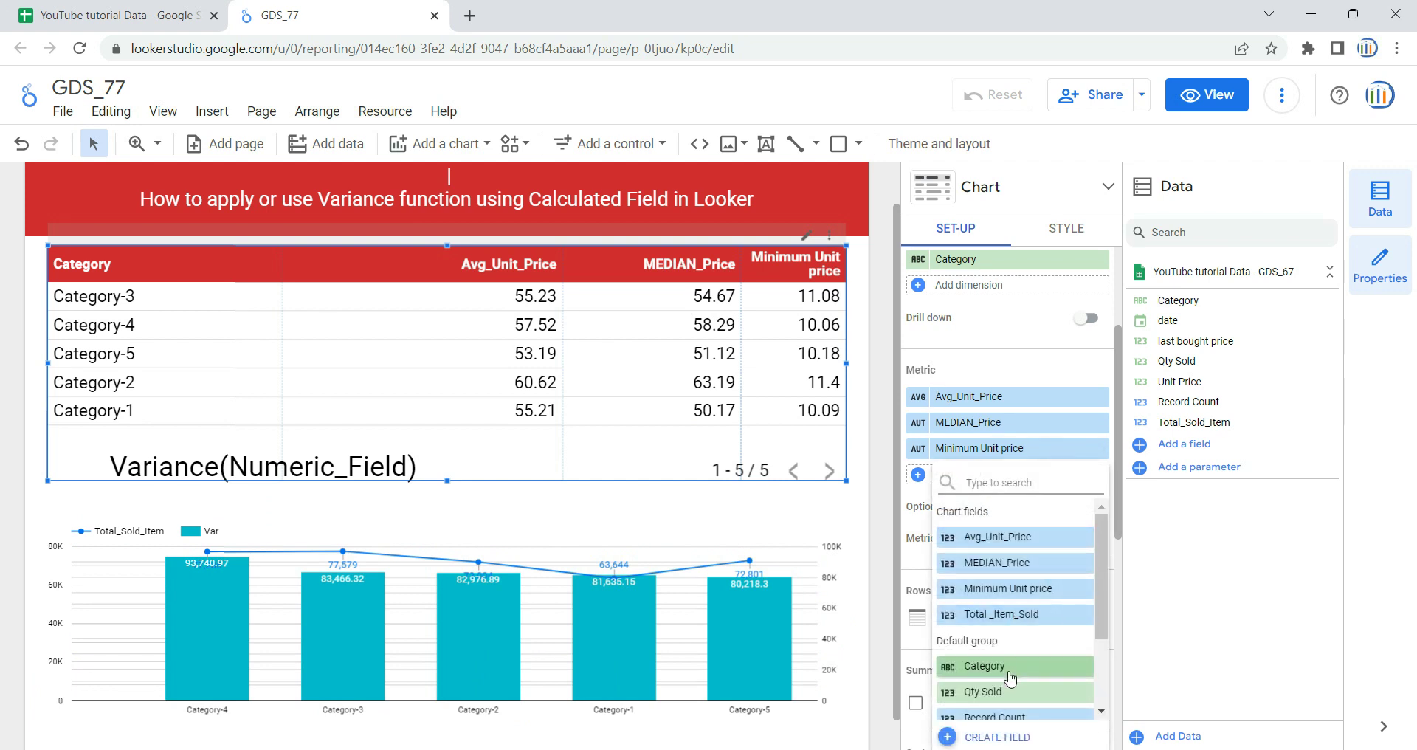
pyautogui.click(1007, 695)
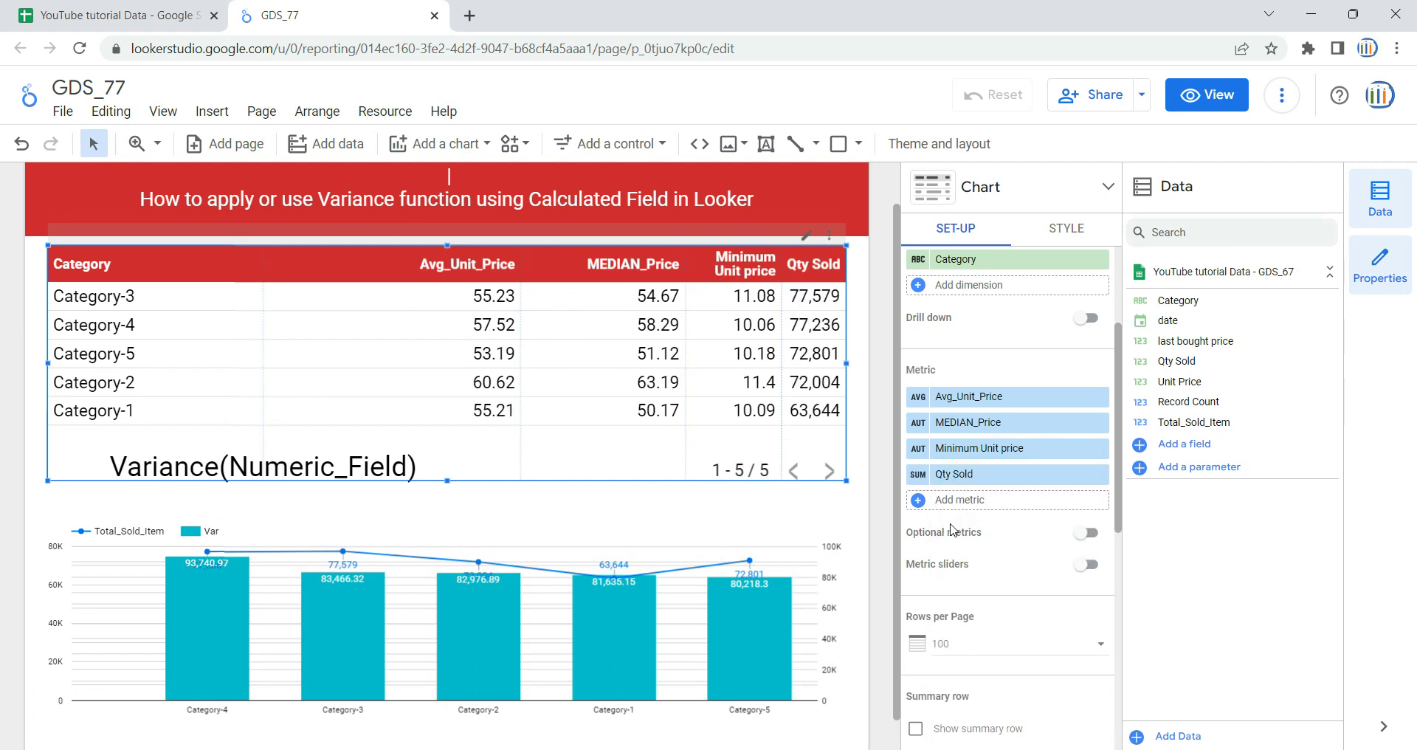
pyautogui.click(919, 482)
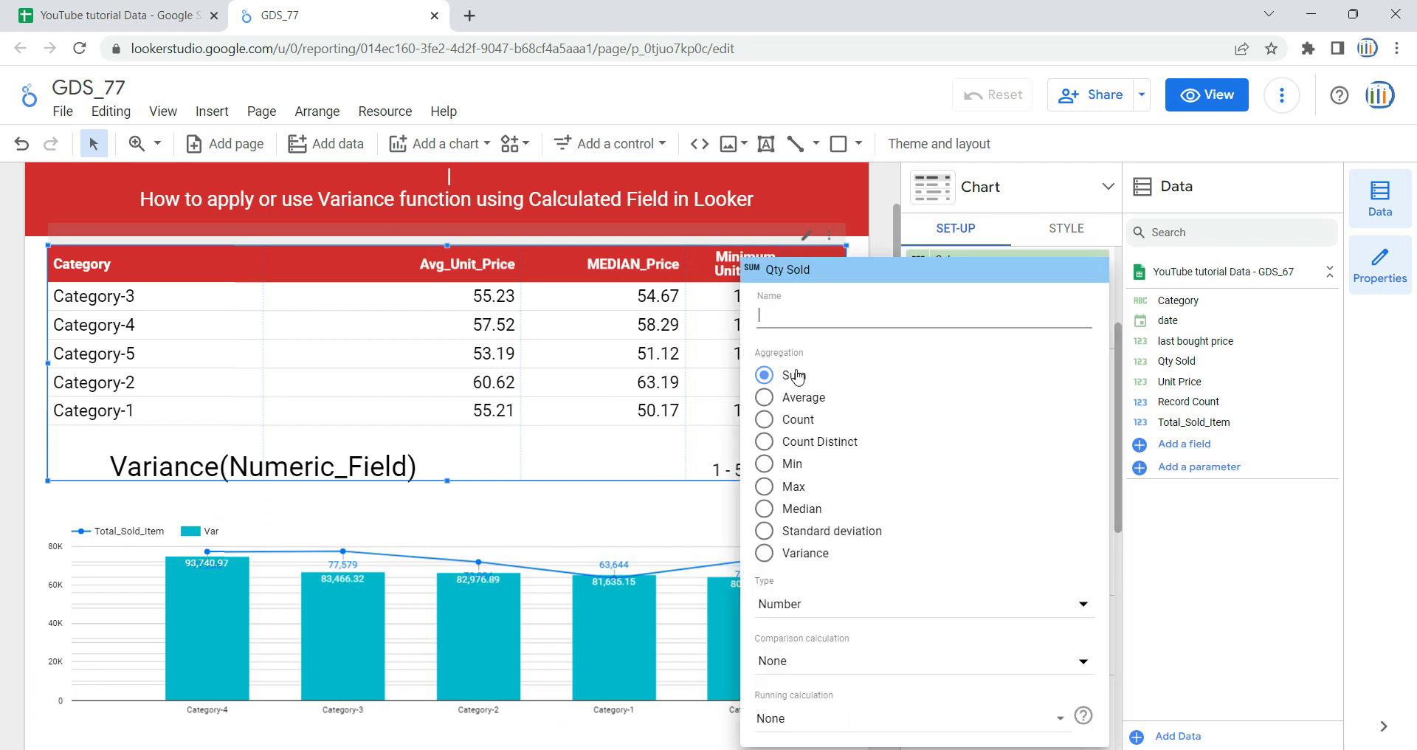
pyautogui.click(798, 557)
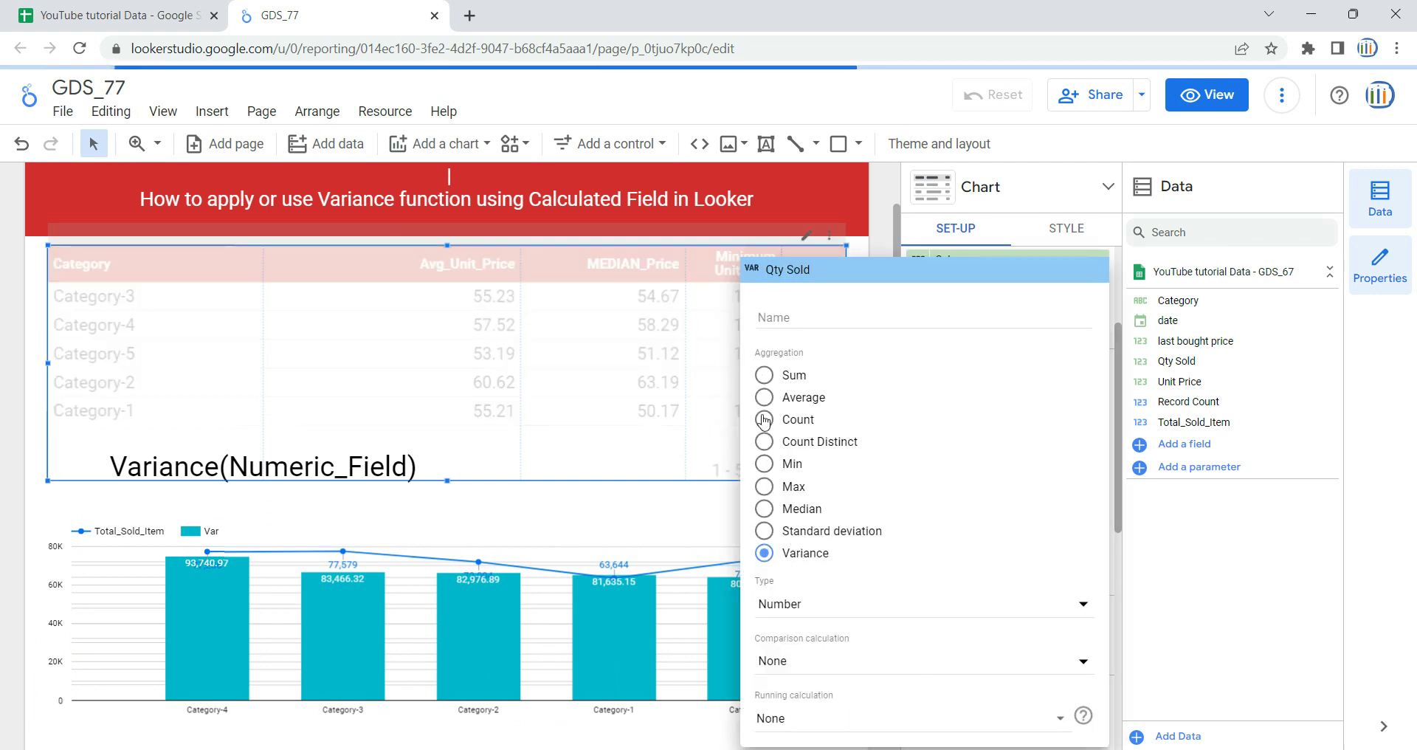
# - Name the table's Qty Sold variance metric VAR
pyautogui.click(789, 313)
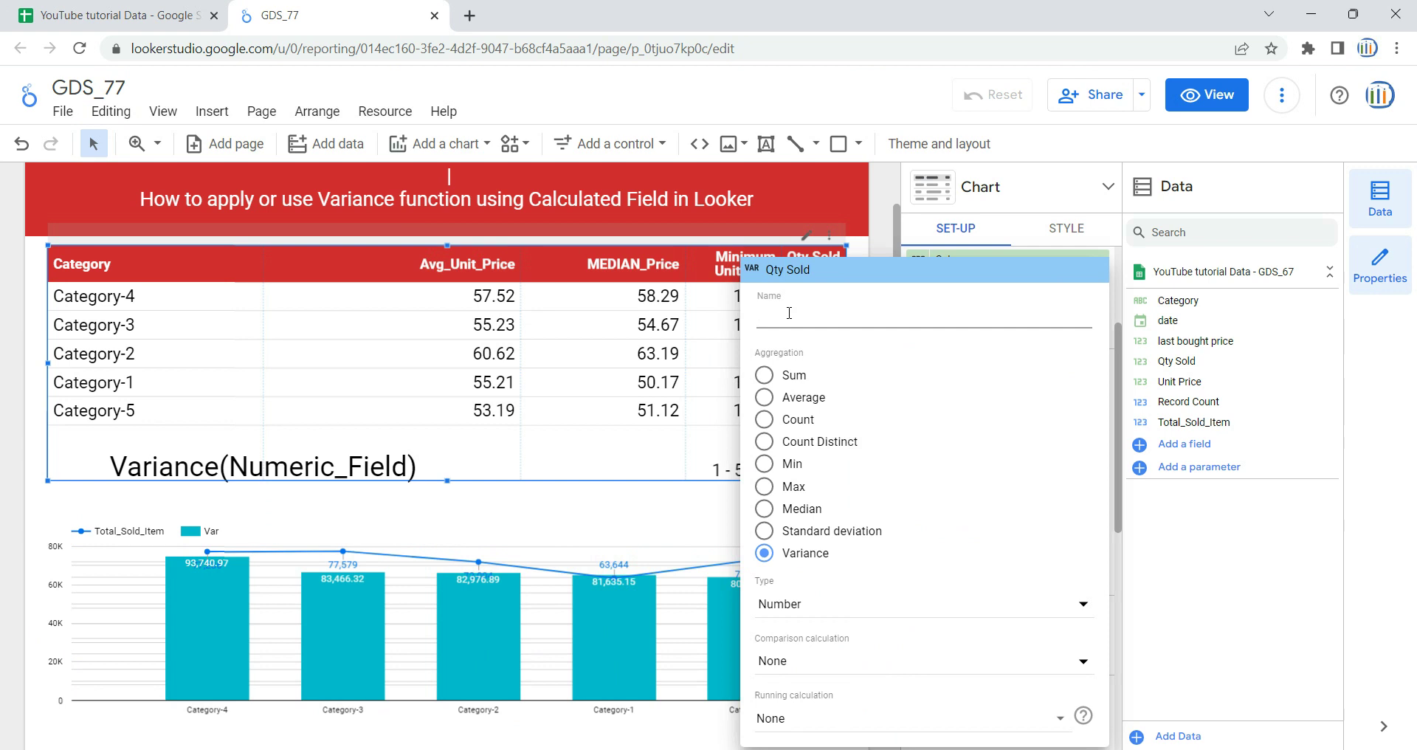
pyautogui.write('VAR')
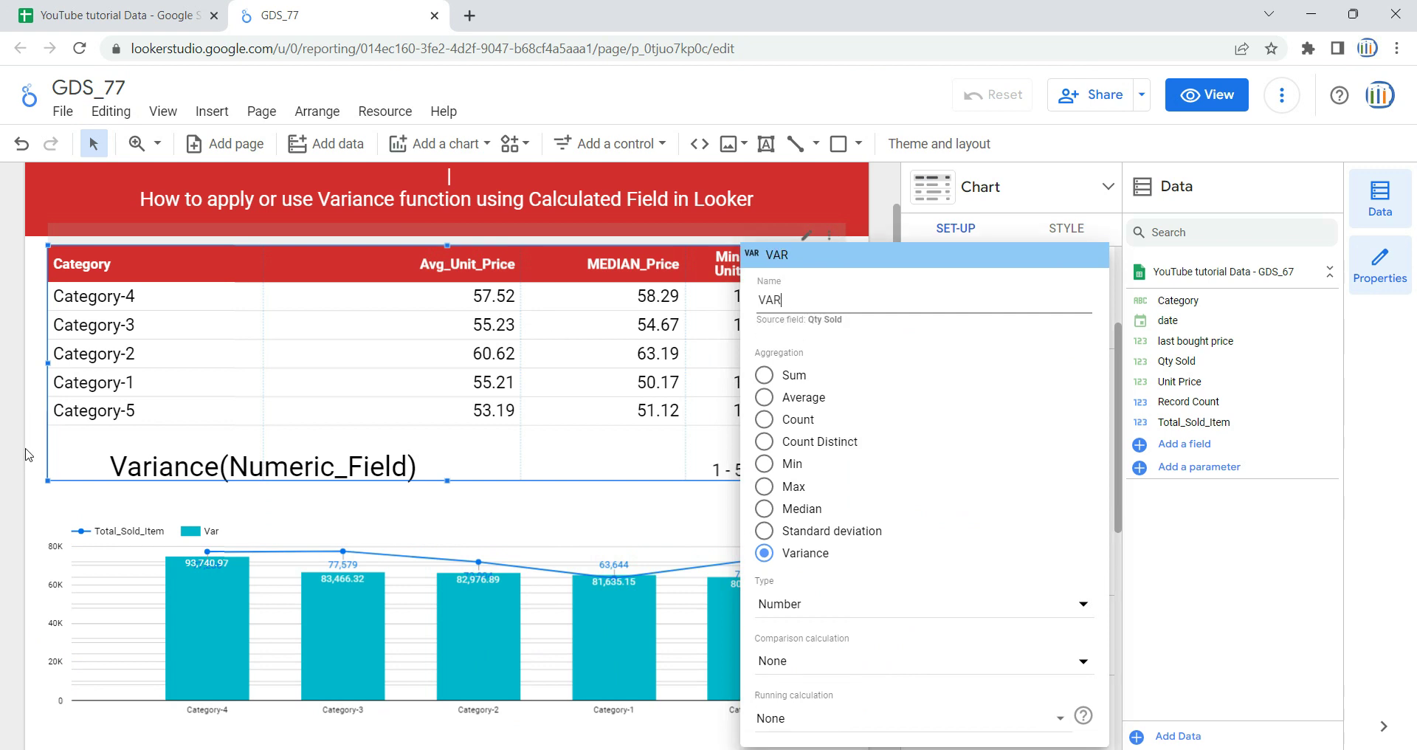
pyautogui.click(28, 454)
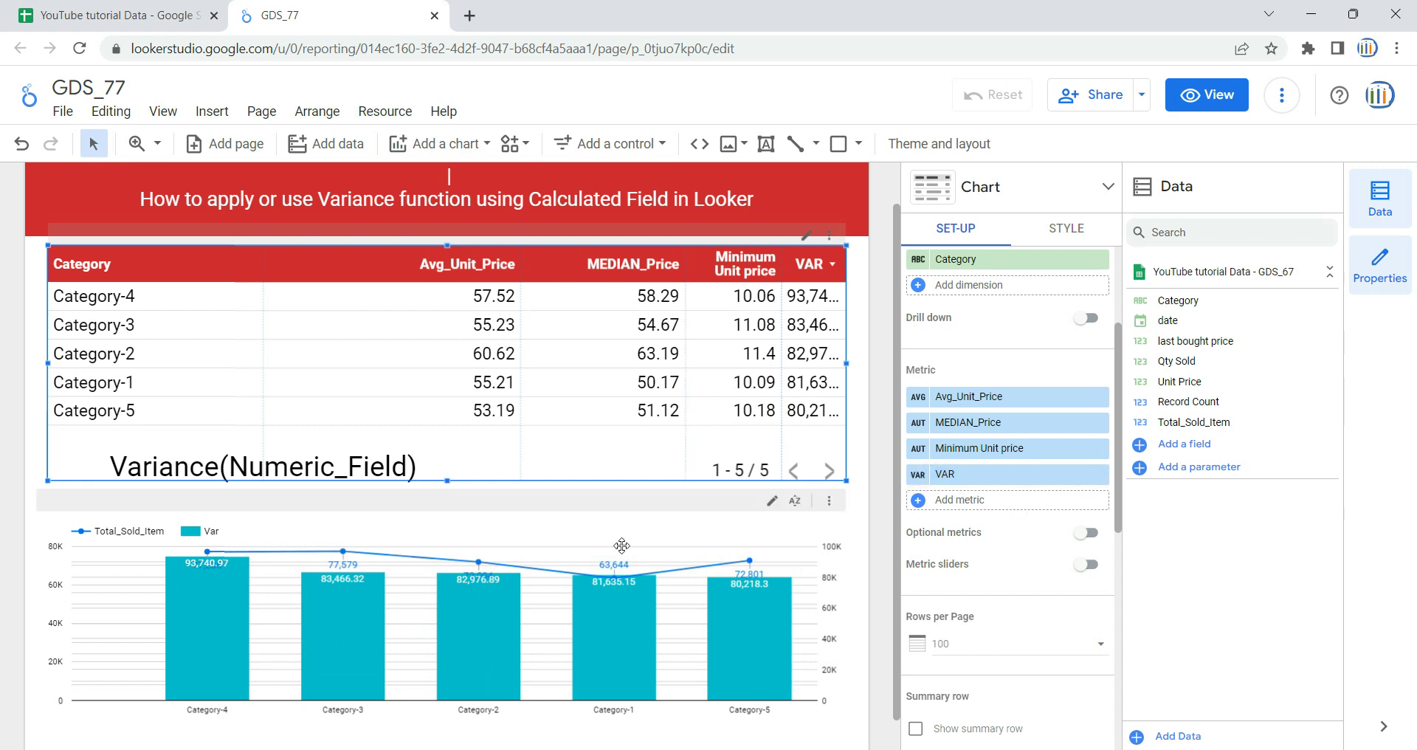
# - Start a new calculated field in the YouTube tutorial Data - GDS_67 source and name it Variance_of_item_Sold
pyautogui.scroll(-1, 622, 545)
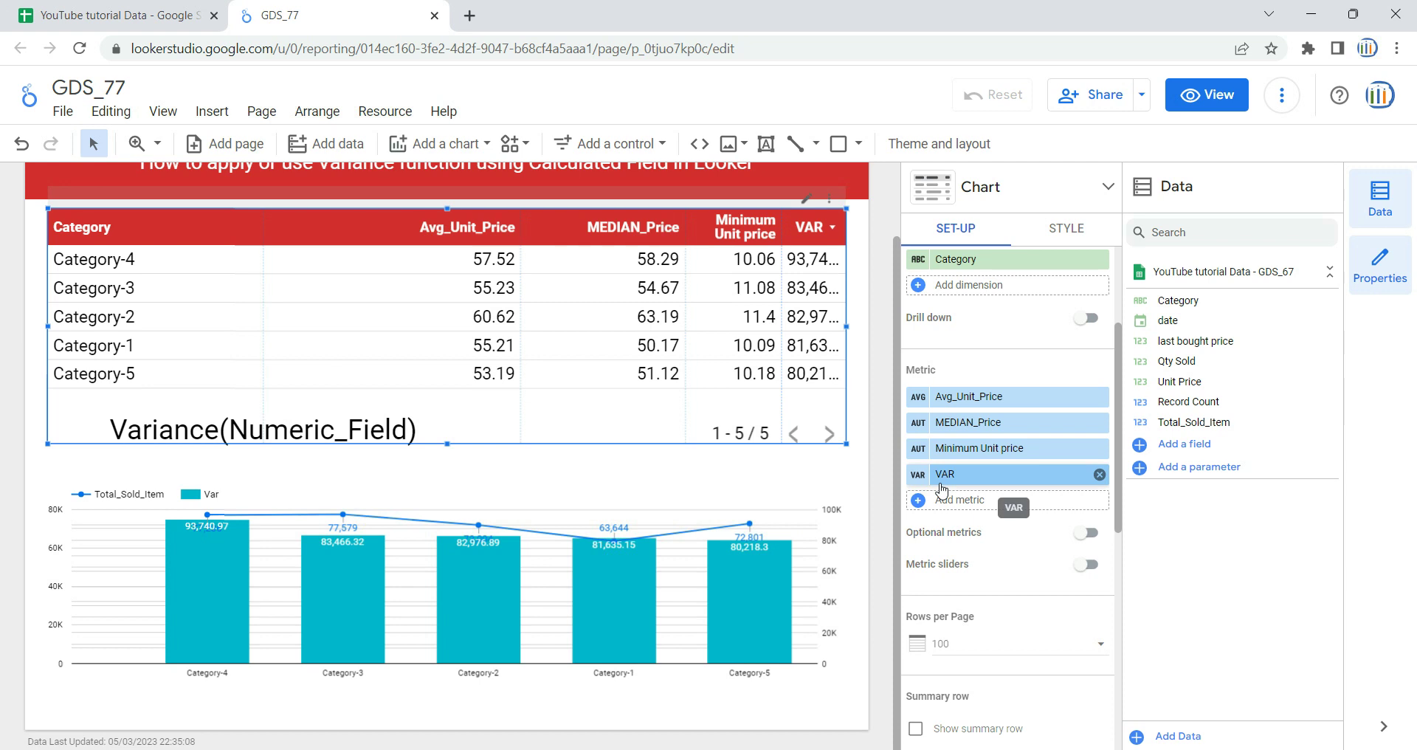
pyautogui.click(1185, 444)
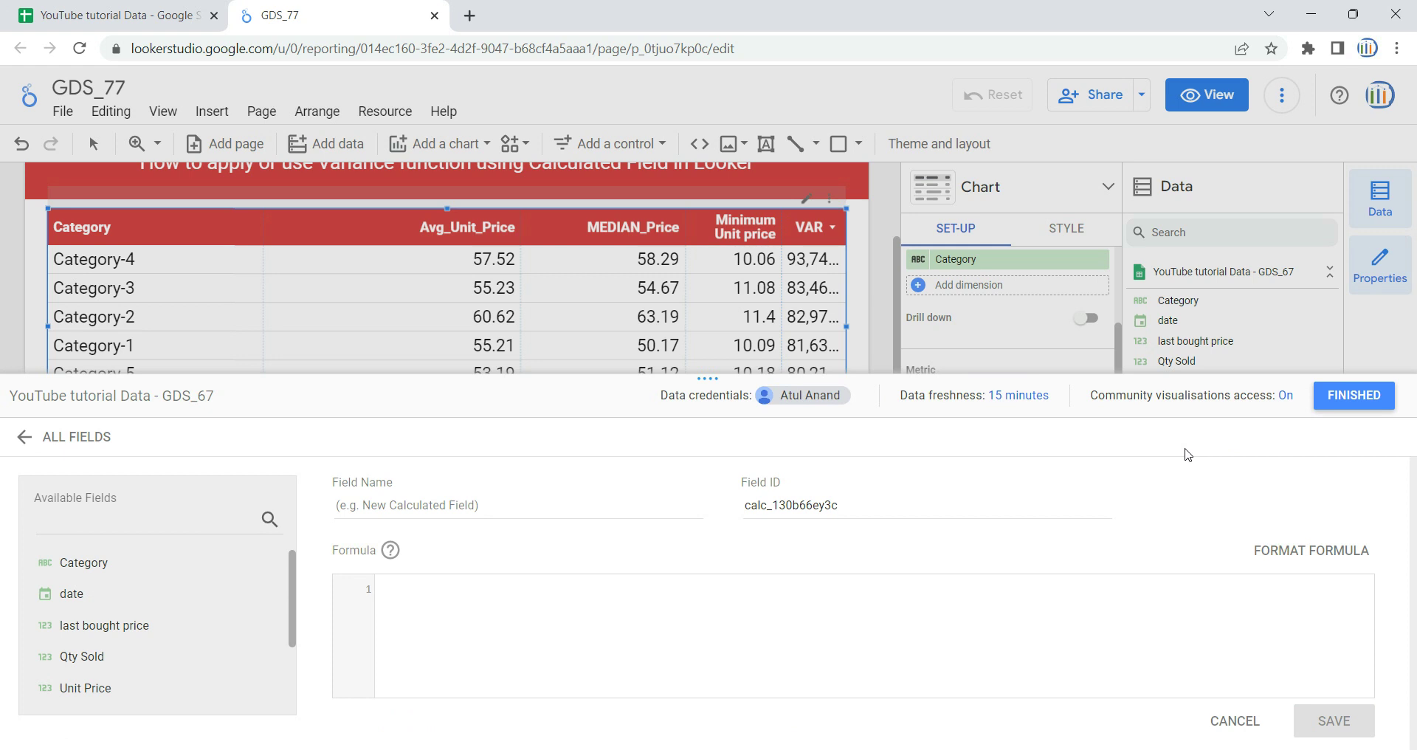
pyautogui.click(577, 497)
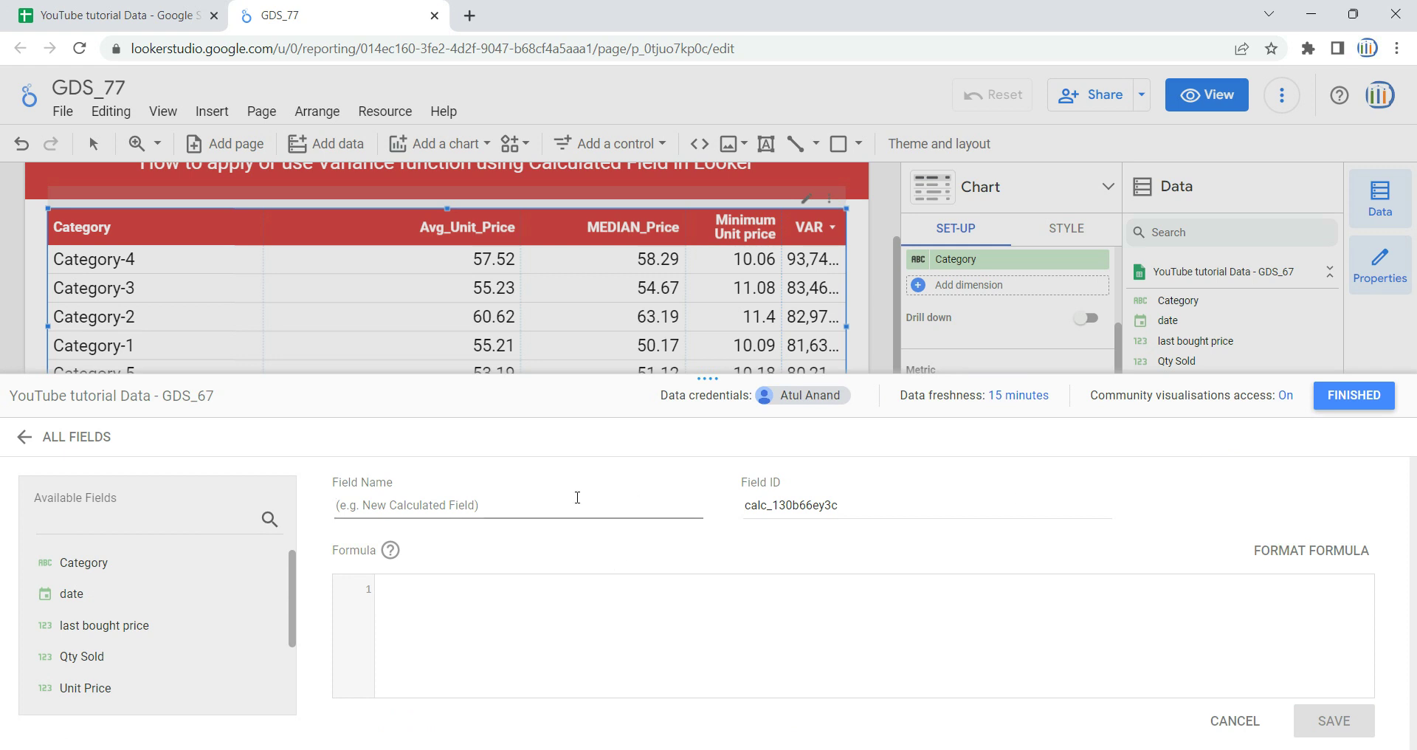
pyautogui.write('Variance_of')
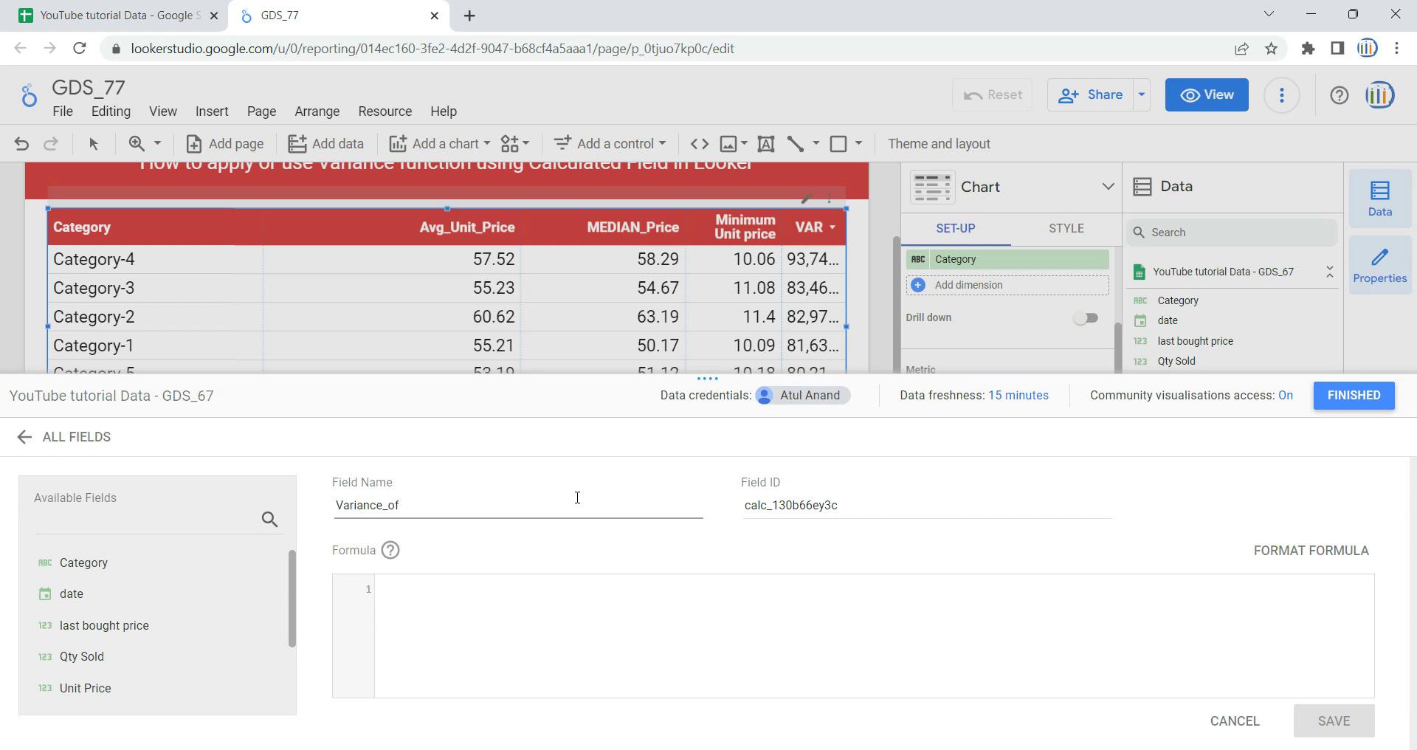
pyautogui.write('_ie')
pyautogui.write('tem')
pyautogui.write('_Sold')
# - Give the Variance_of_item_Sold field the formula VARIANCE(Qty Sold), save it, and close the field editor
pyautogui.click(622, 598)
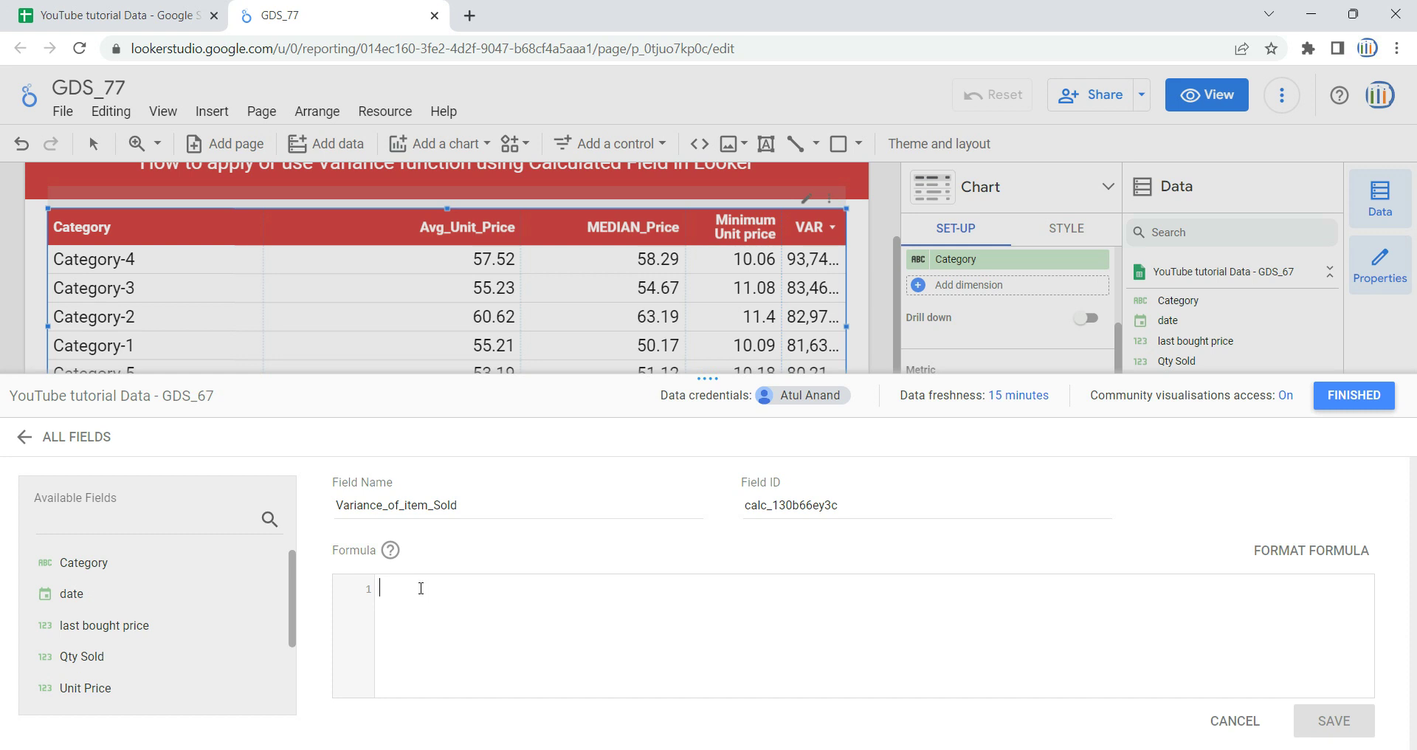
pyautogui.write('Var')
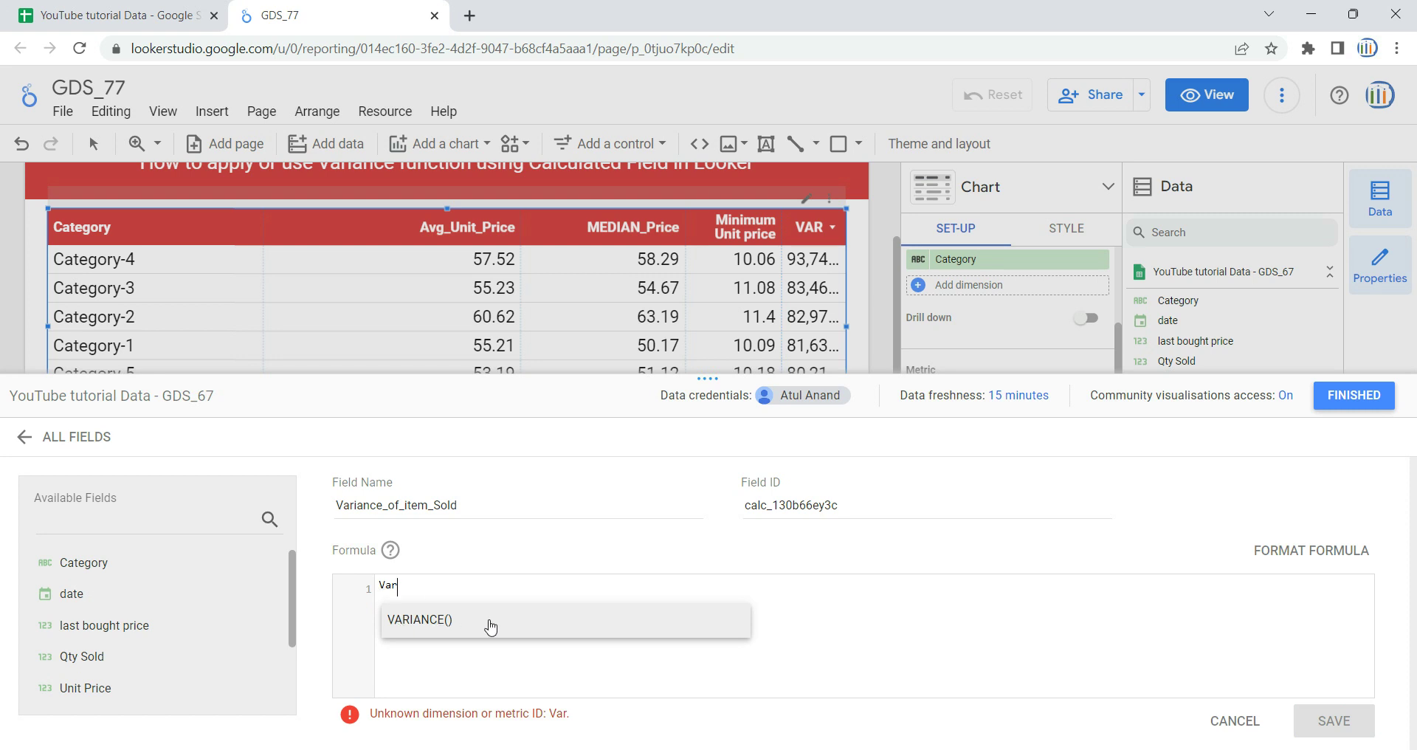
pyautogui.click(453, 626)
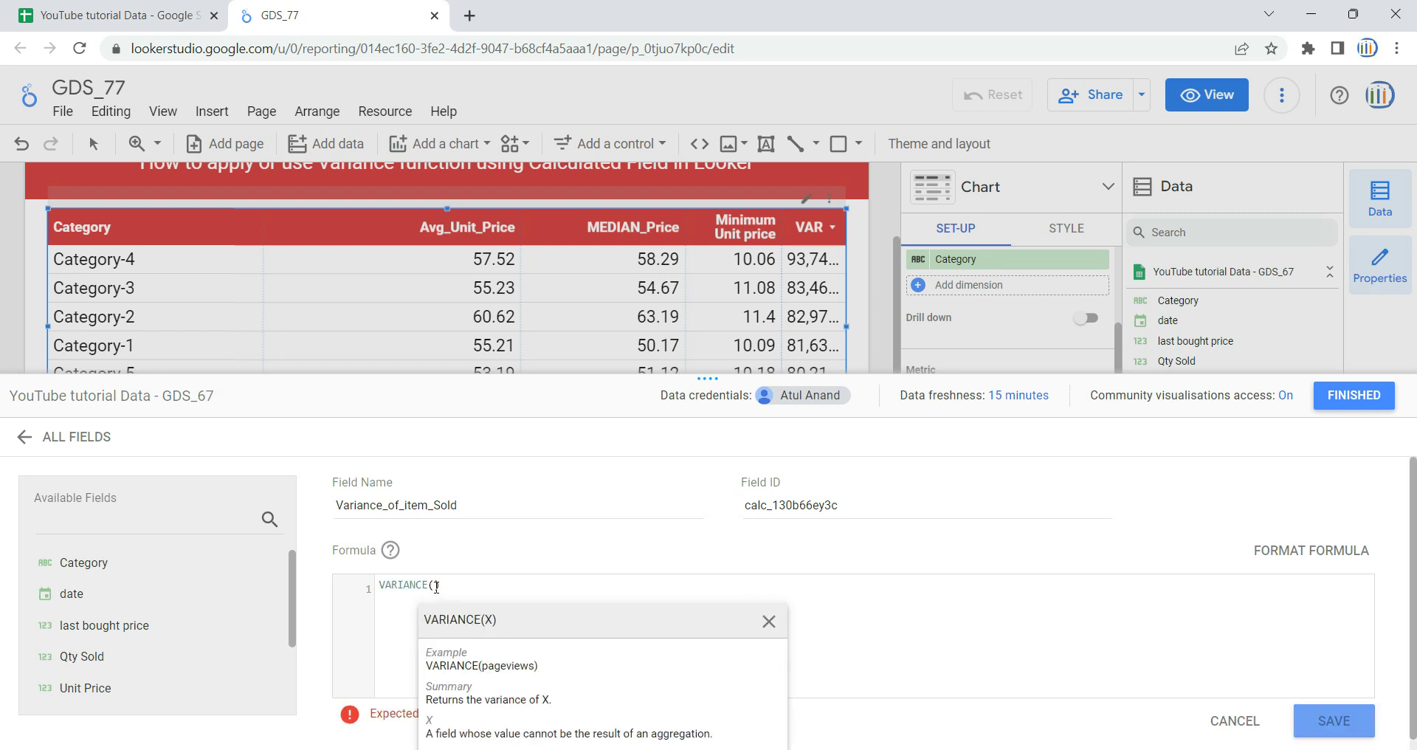
pyautogui.write('Qty')
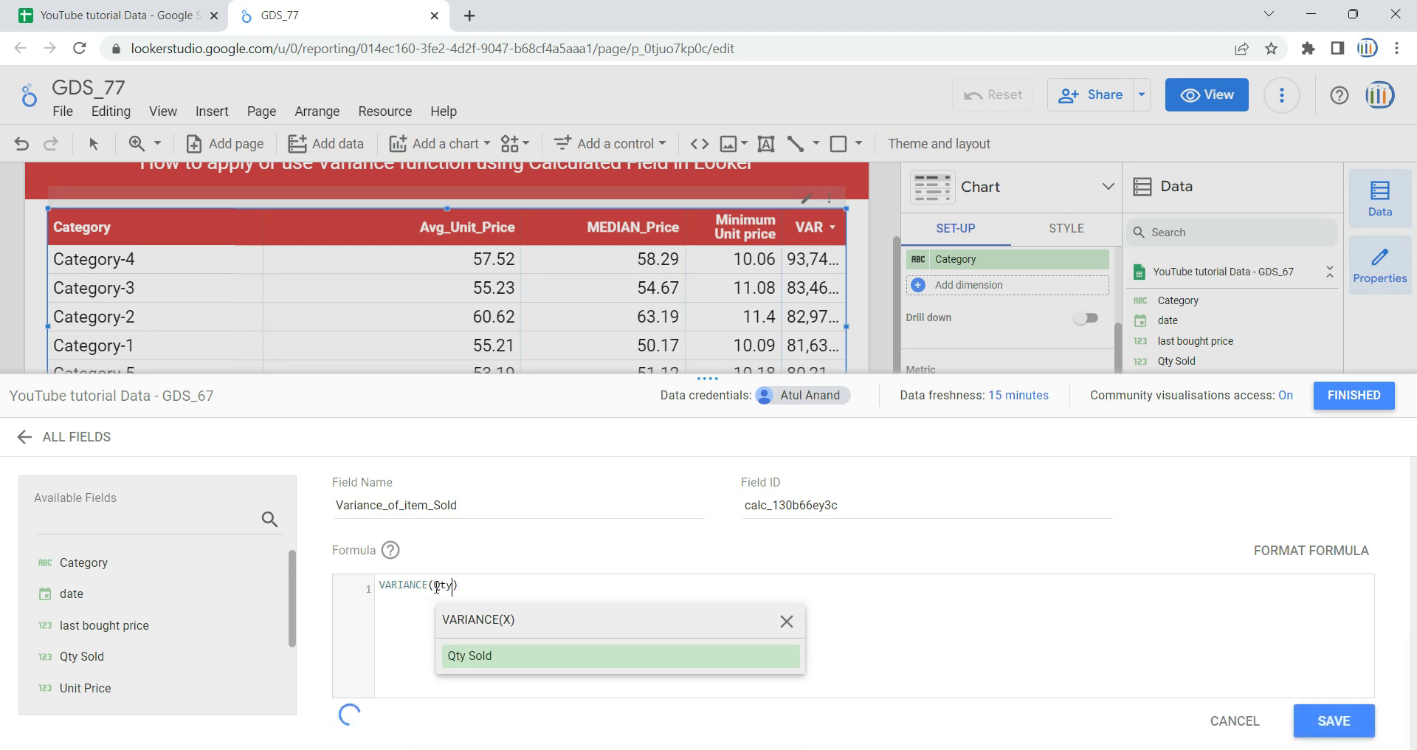
pyautogui.click(554, 658)
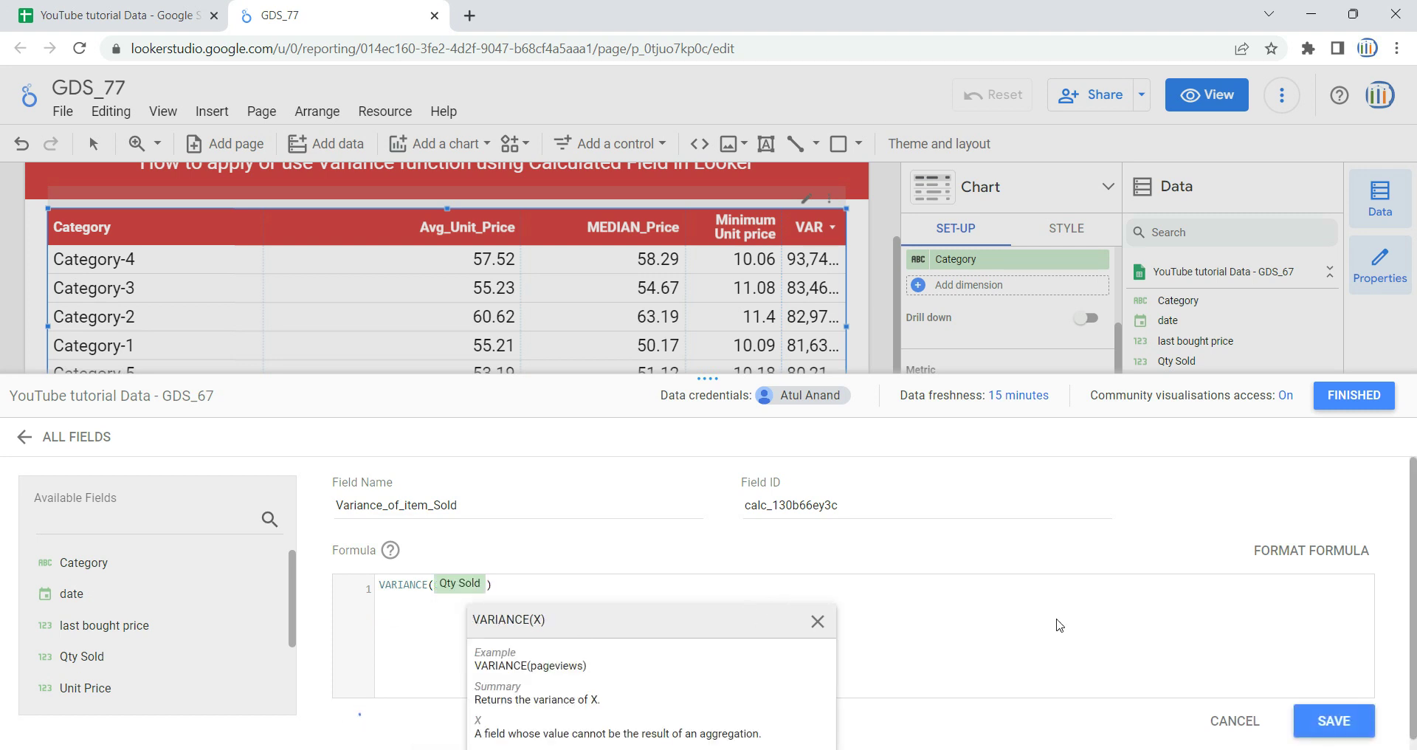
pyautogui.moveTo(349, 718)
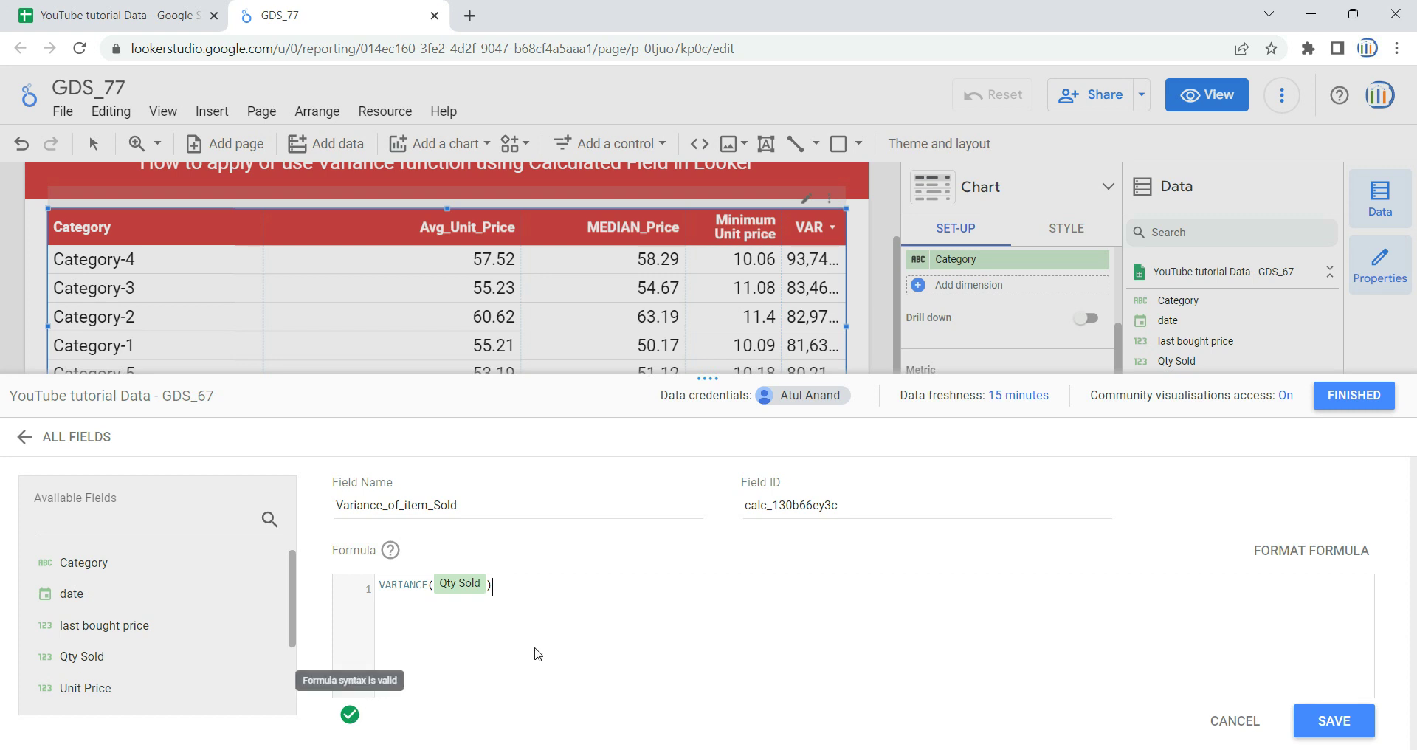
pyautogui.click(1329, 721)
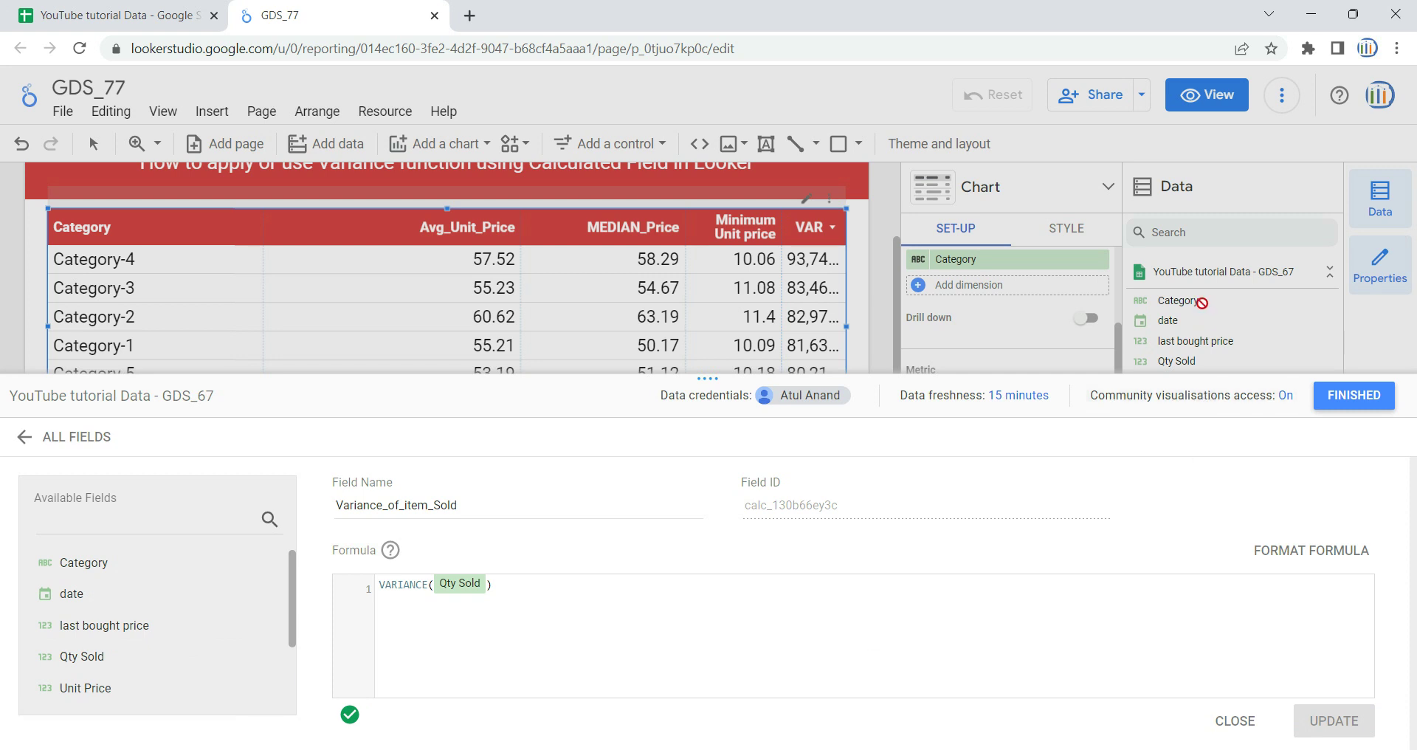
pyautogui.click(1350, 411)
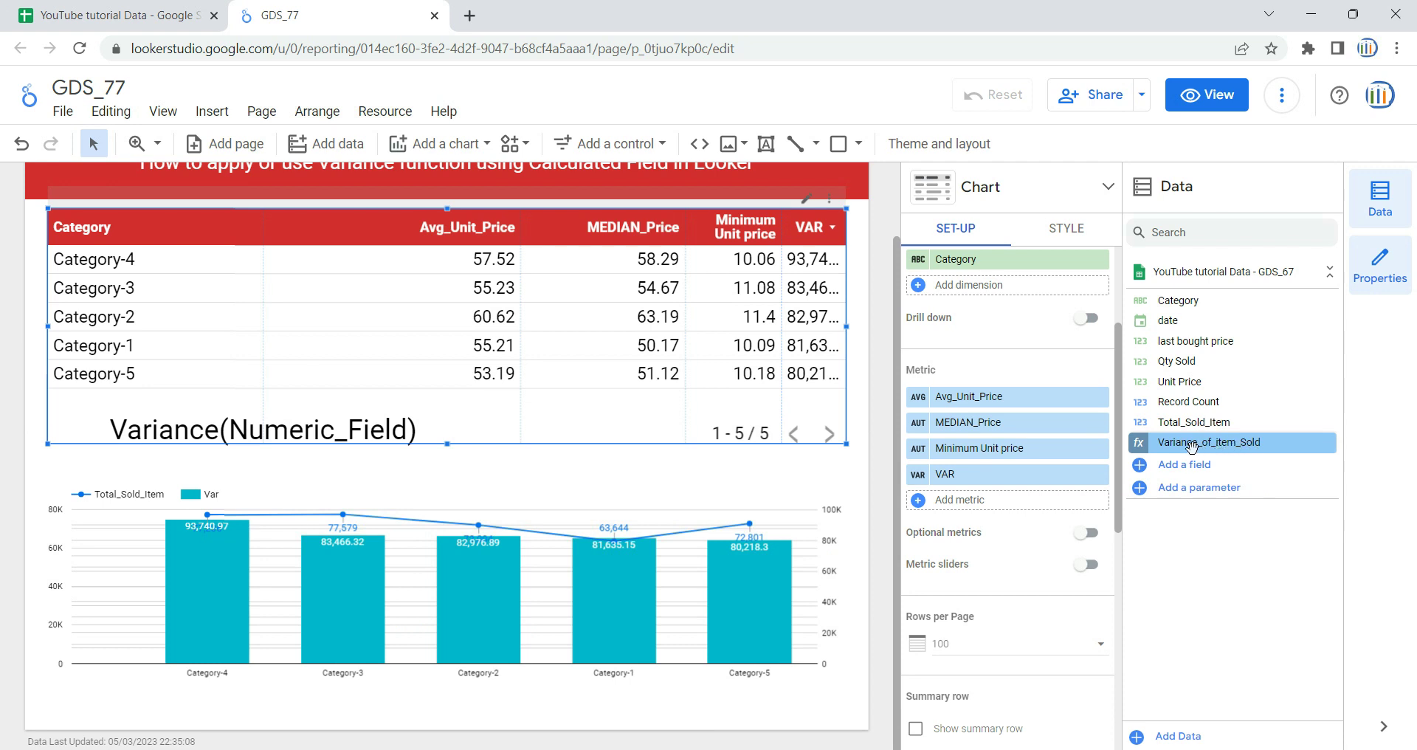
# - Add Variance_of_item_Sold as a metric to the category table and use it in place of Var in the combo chart
pyautogui.moveTo(1205, 444); pyautogui.dragTo(1022, 508)
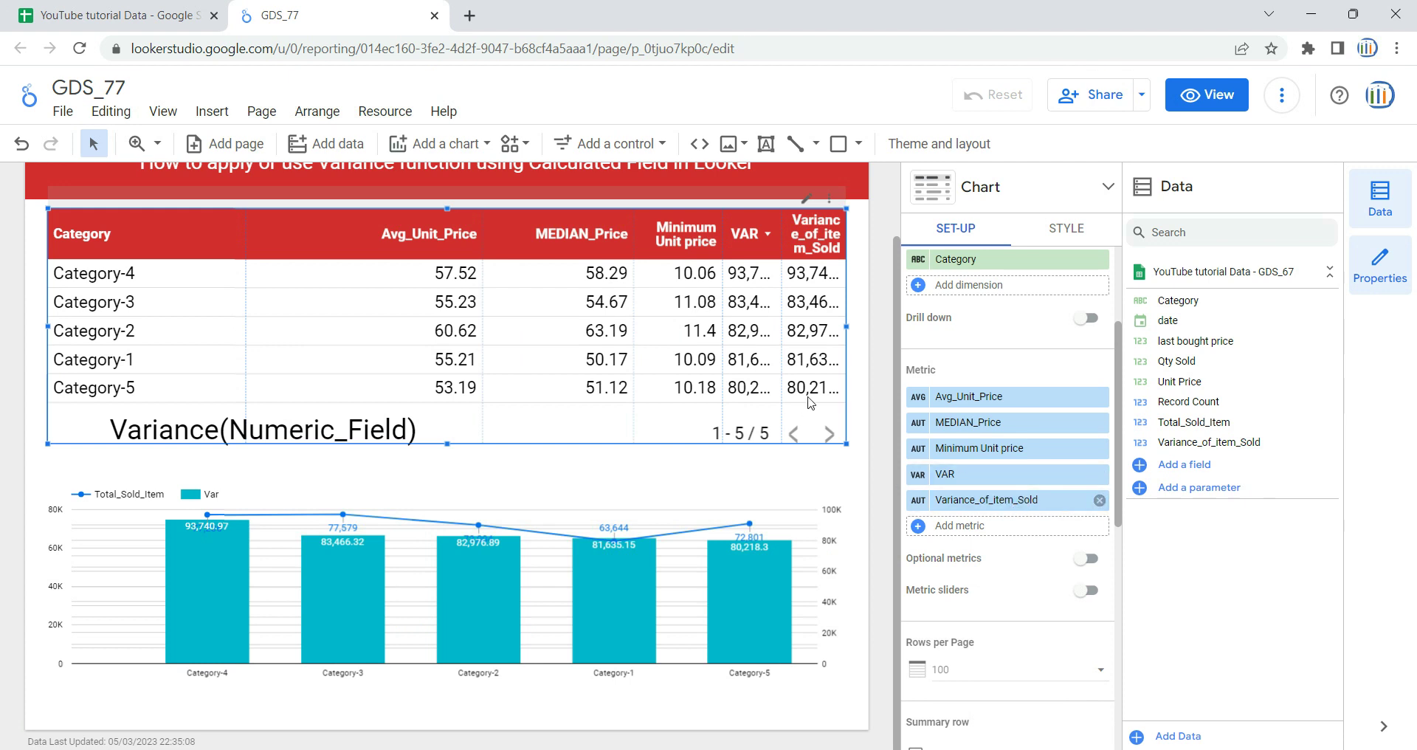
pyautogui.moveTo(1229, 443)
pyautogui.mouseDown()
pyautogui.moveTo(1144, 608)
pyautogui.moveTo(1229, 456)
pyautogui.mouseUp()
pyautogui.click(441, 470)
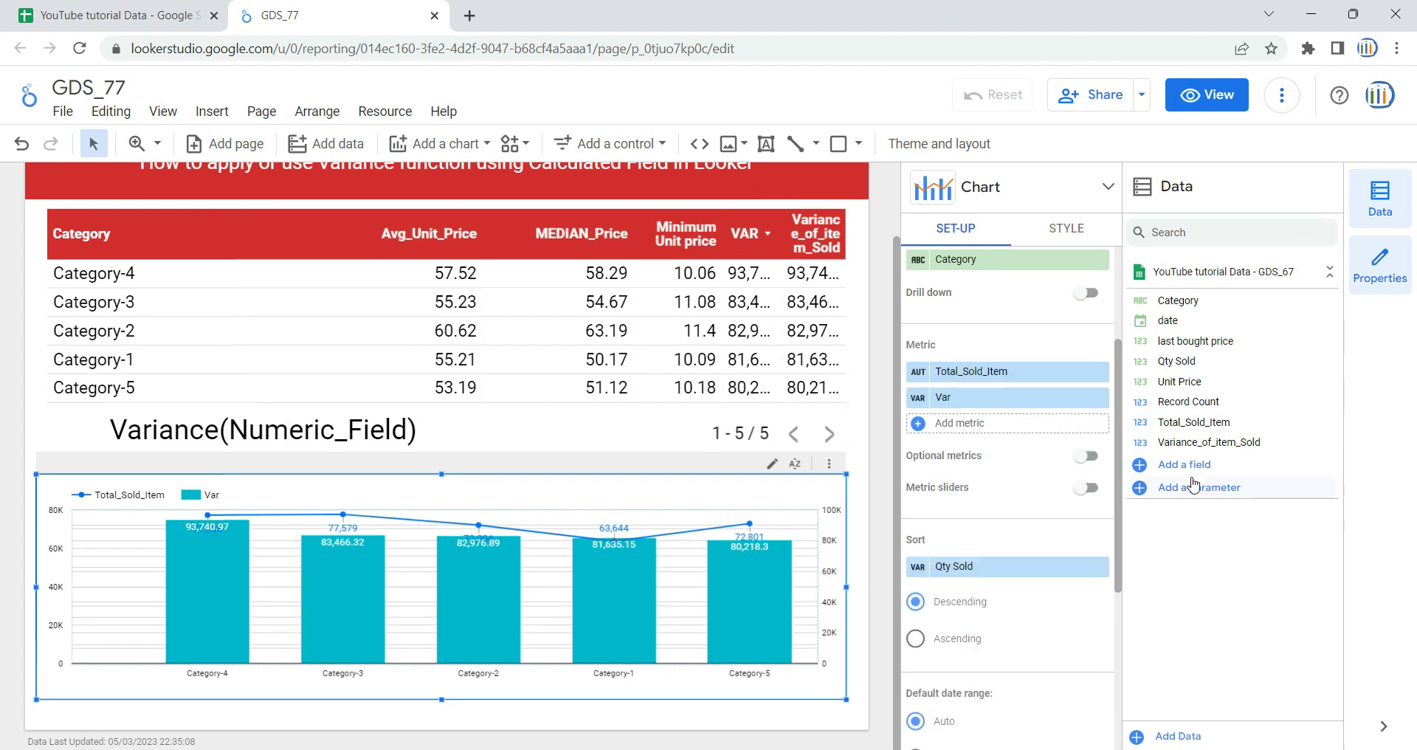
pyautogui.moveTo(1203, 442); pyautogui.dragTo(1019, 427)
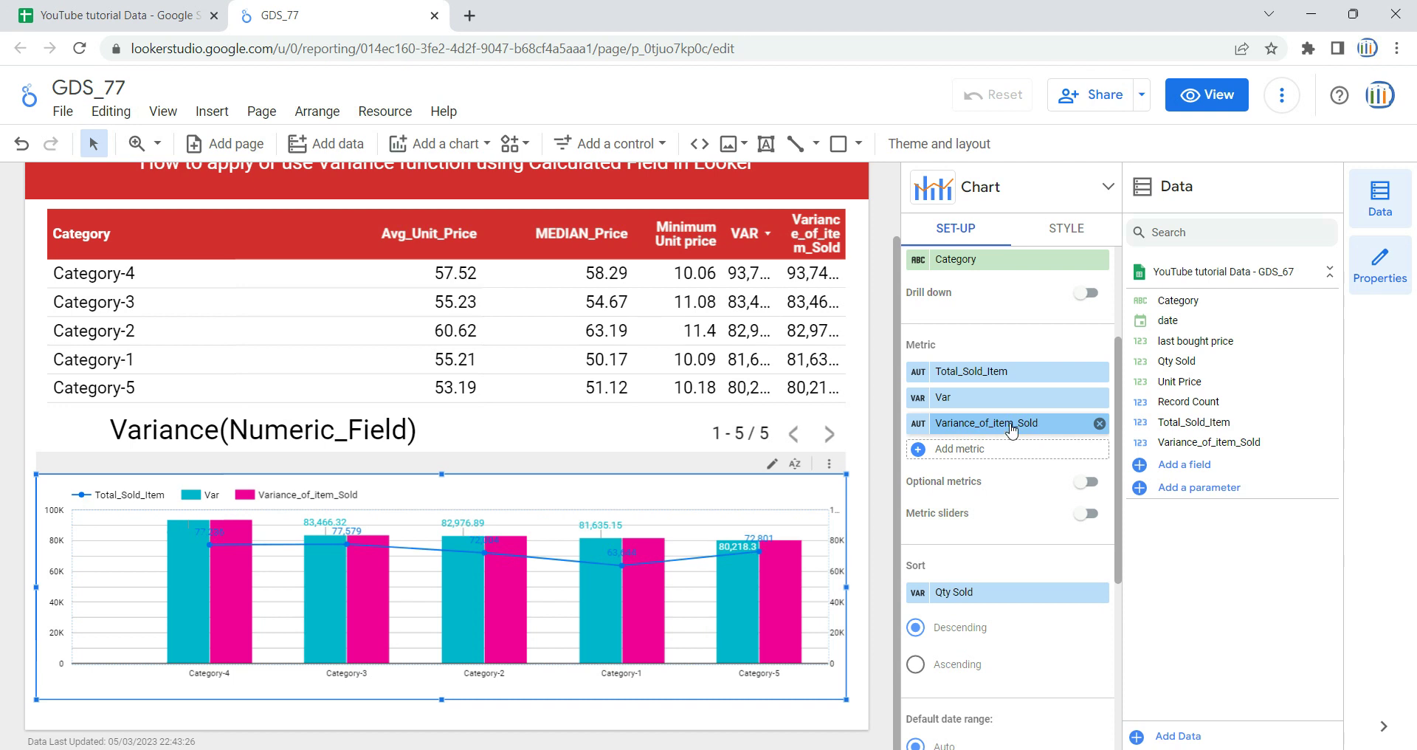
pyautogui.click(1099, 398)
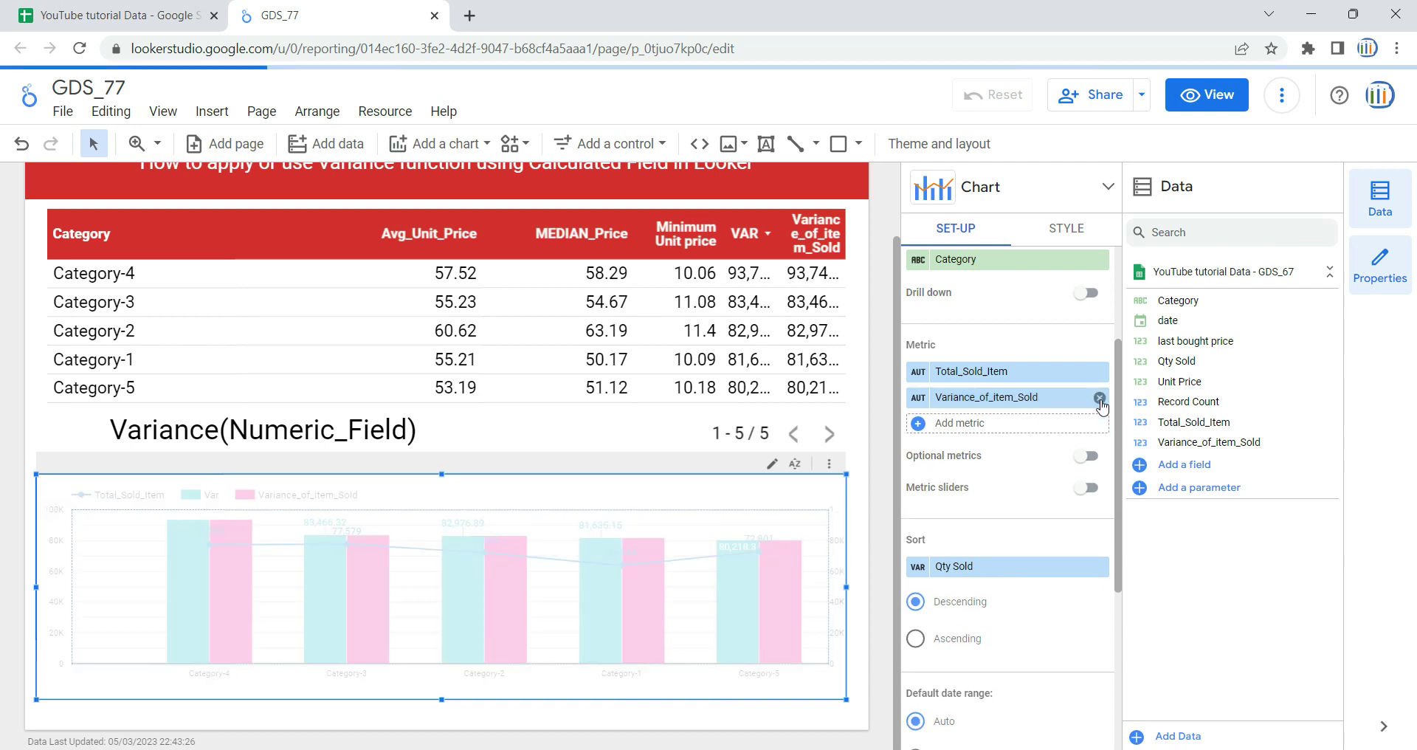
# - Resize the category table's columns, narrowing Avg_Unit_Price and widening VAR and Variance_of_item_Sold to fit their full values
pyautogui.click(748, 312)
pyautogui.click(588, 312)
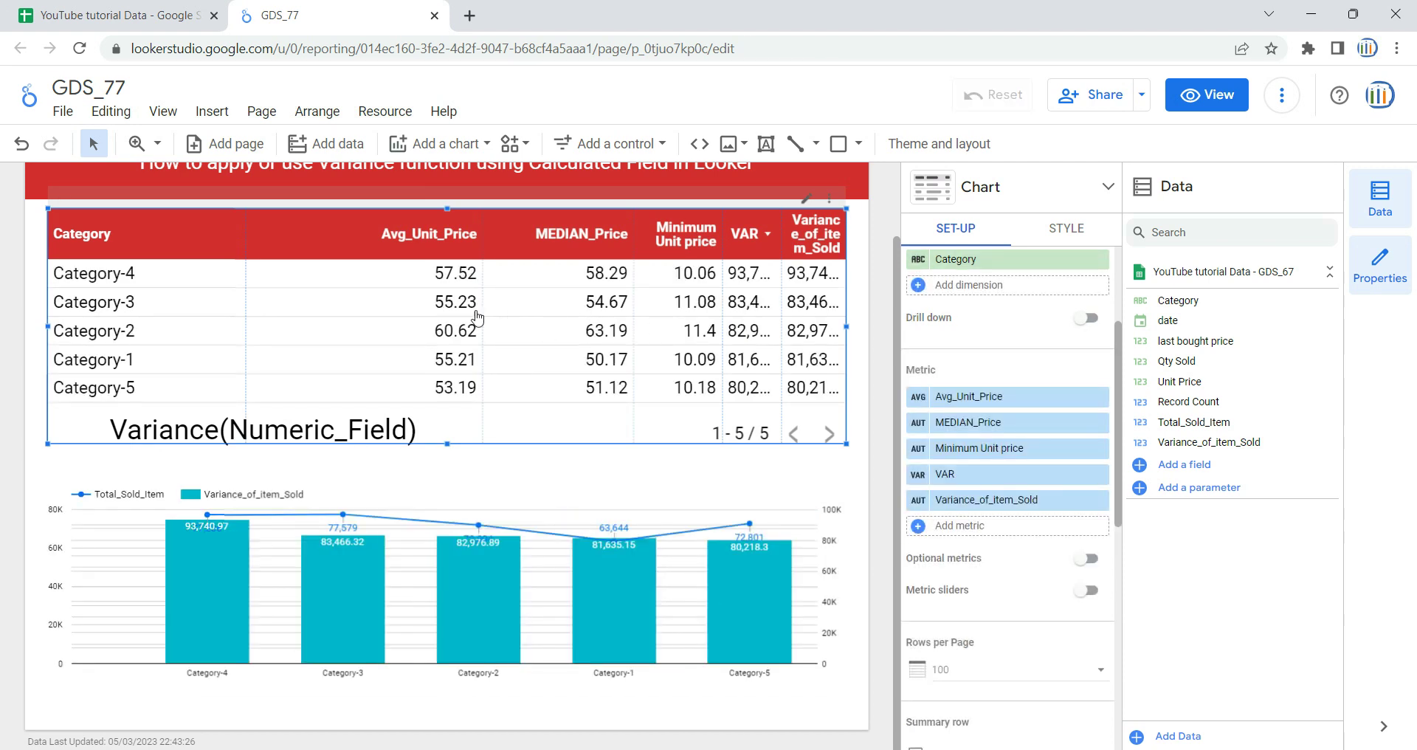
pyautogui.moveTo(484, 305); pyautogui.dragTo(378, 299)
pyautogui.moveTo(634, 304); pyautogui.dragTo(515, 305)
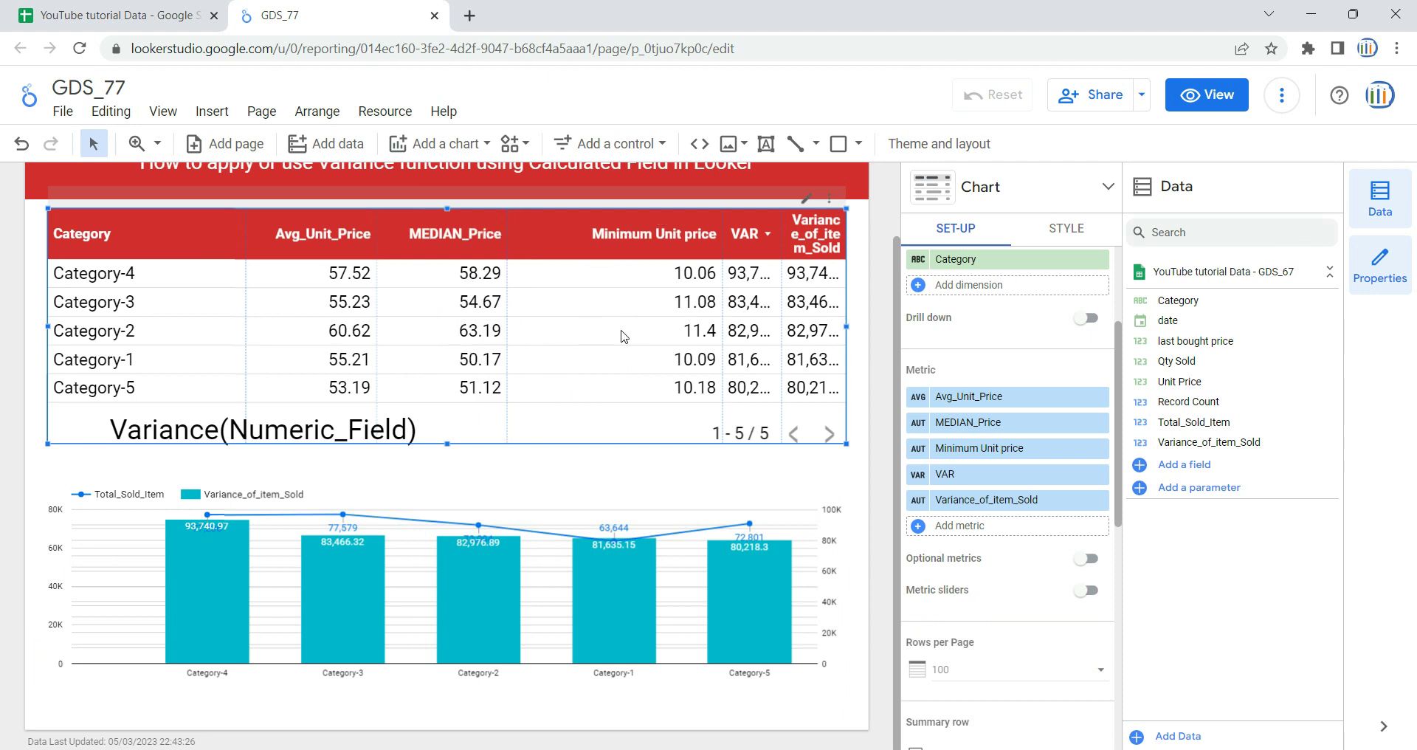
pyautogui.moveTo(722, 315); pyautogui.dragTo(612, 315)
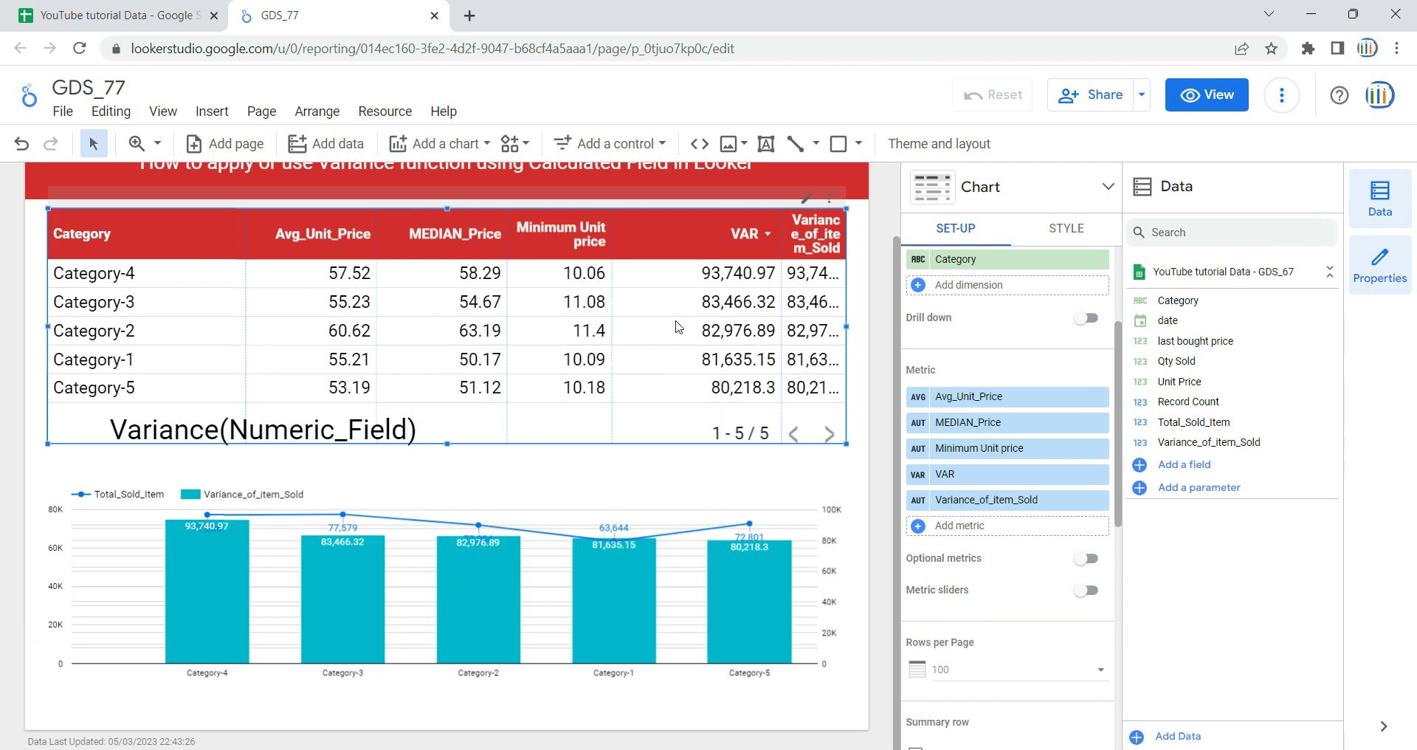
pyautogui.moveTo(781, 302); pyautogui.dragTo(705, 318)
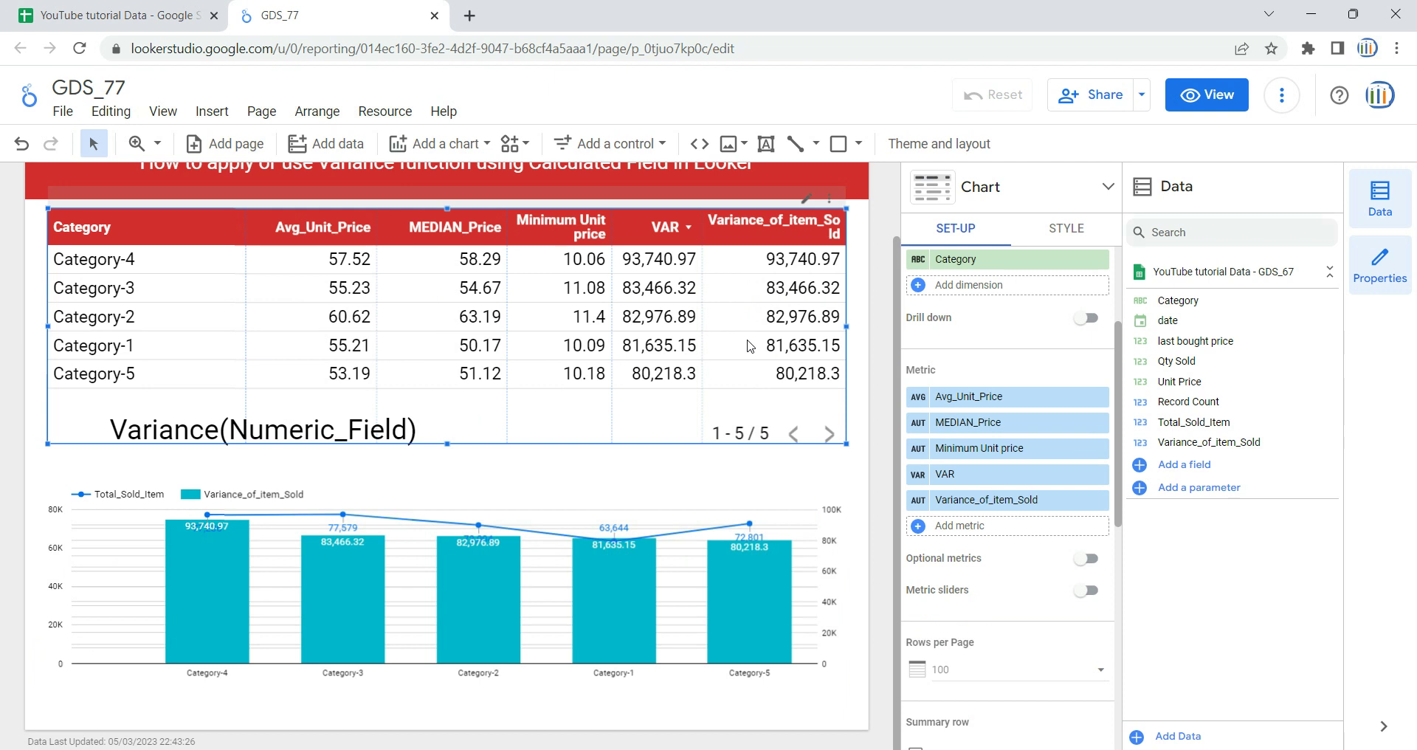
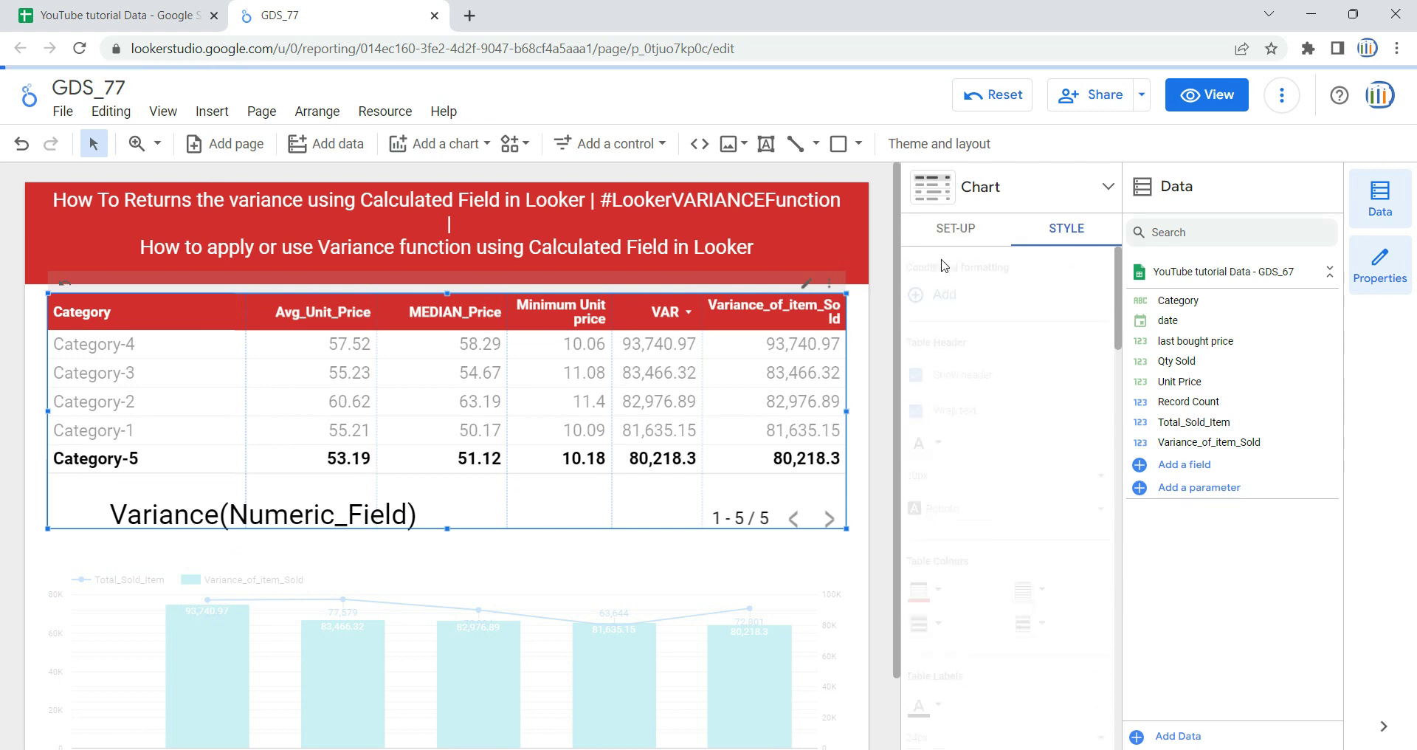
# - Start a new chart-level calculated metric in the category table and name it VAr2
pyautogui.click(962, 230)
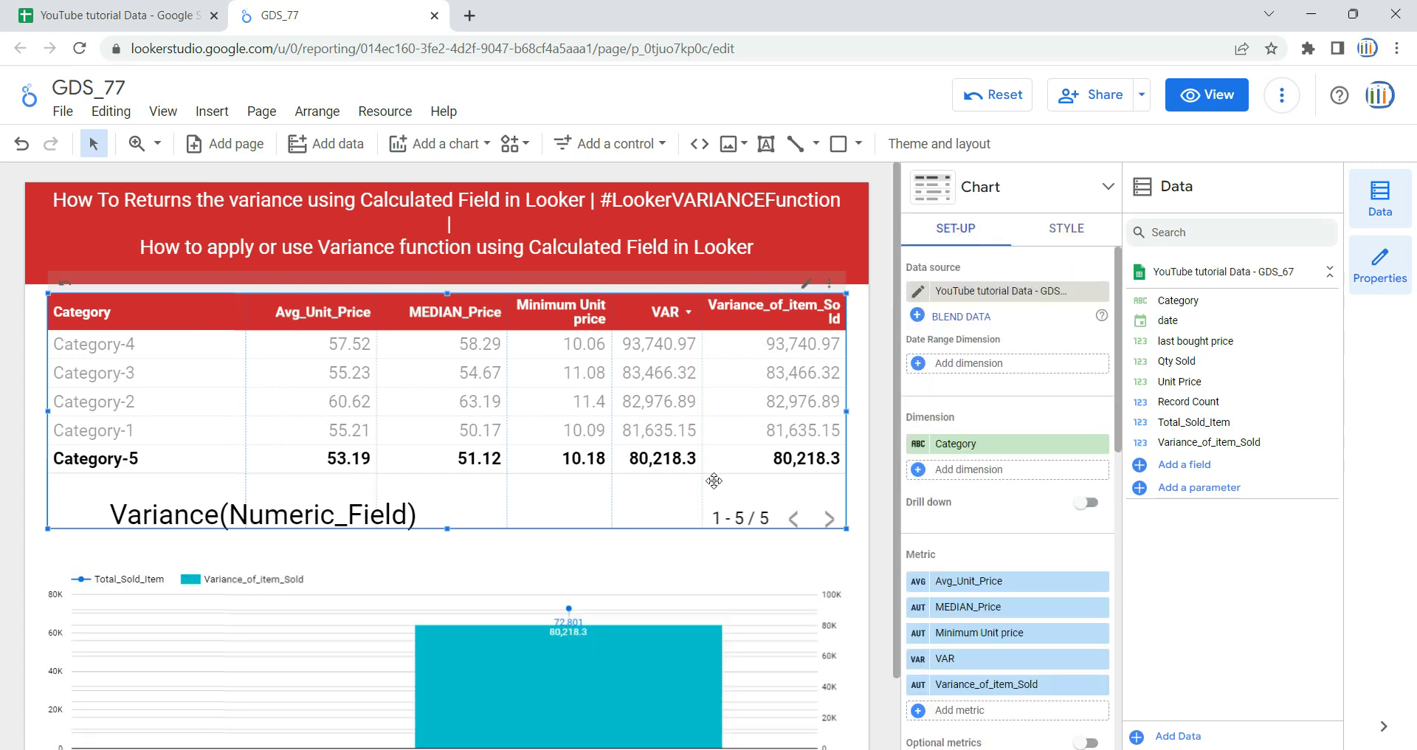
pyautogui.scroll(-2, 972, 519)
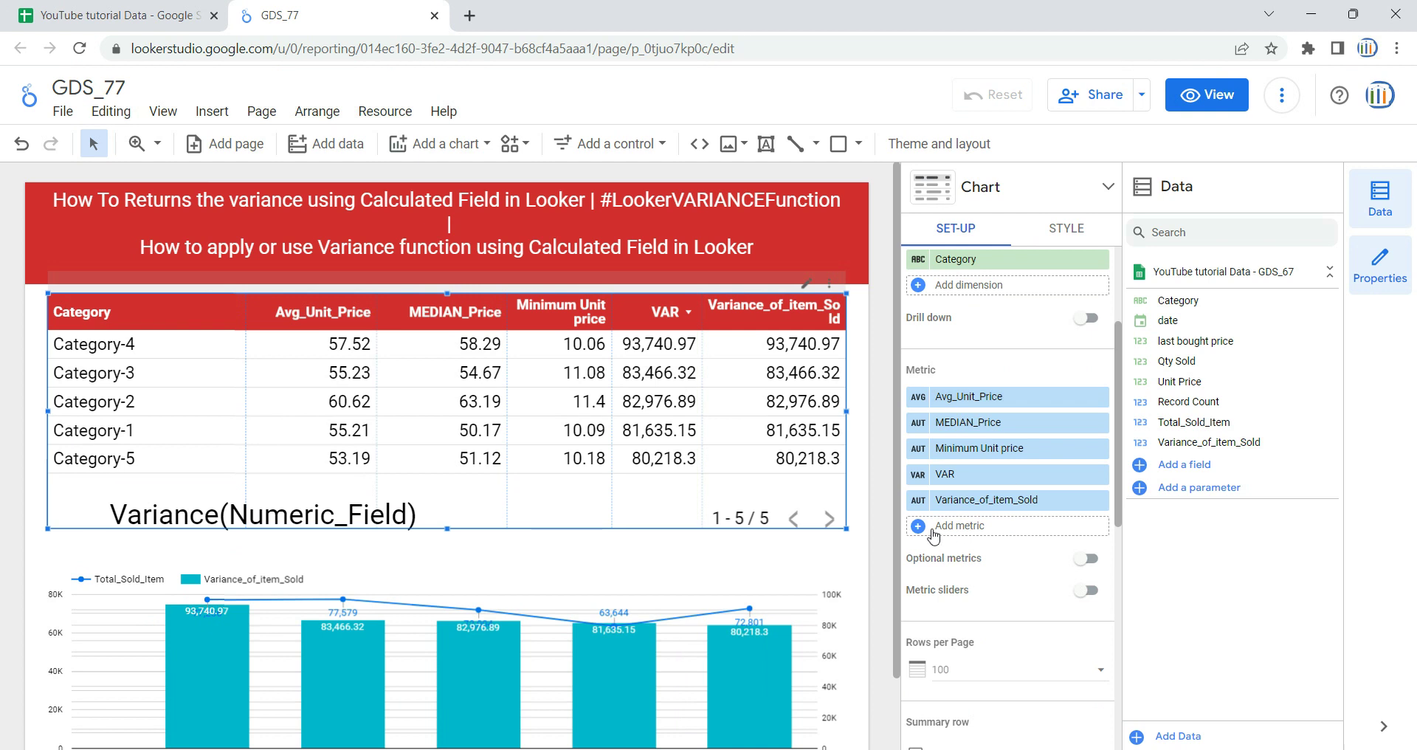
pyautogui.click(978, 527)
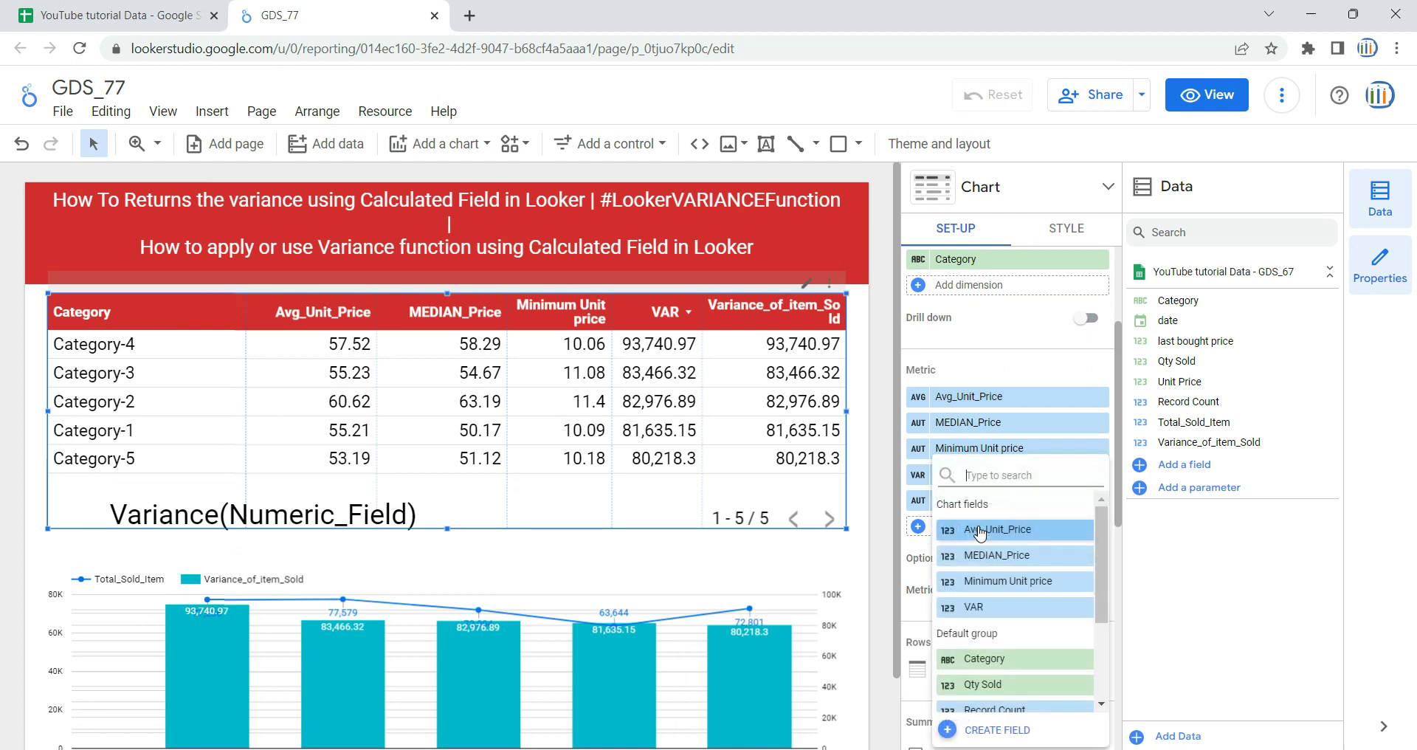
pyautogui.click(1003, 729)
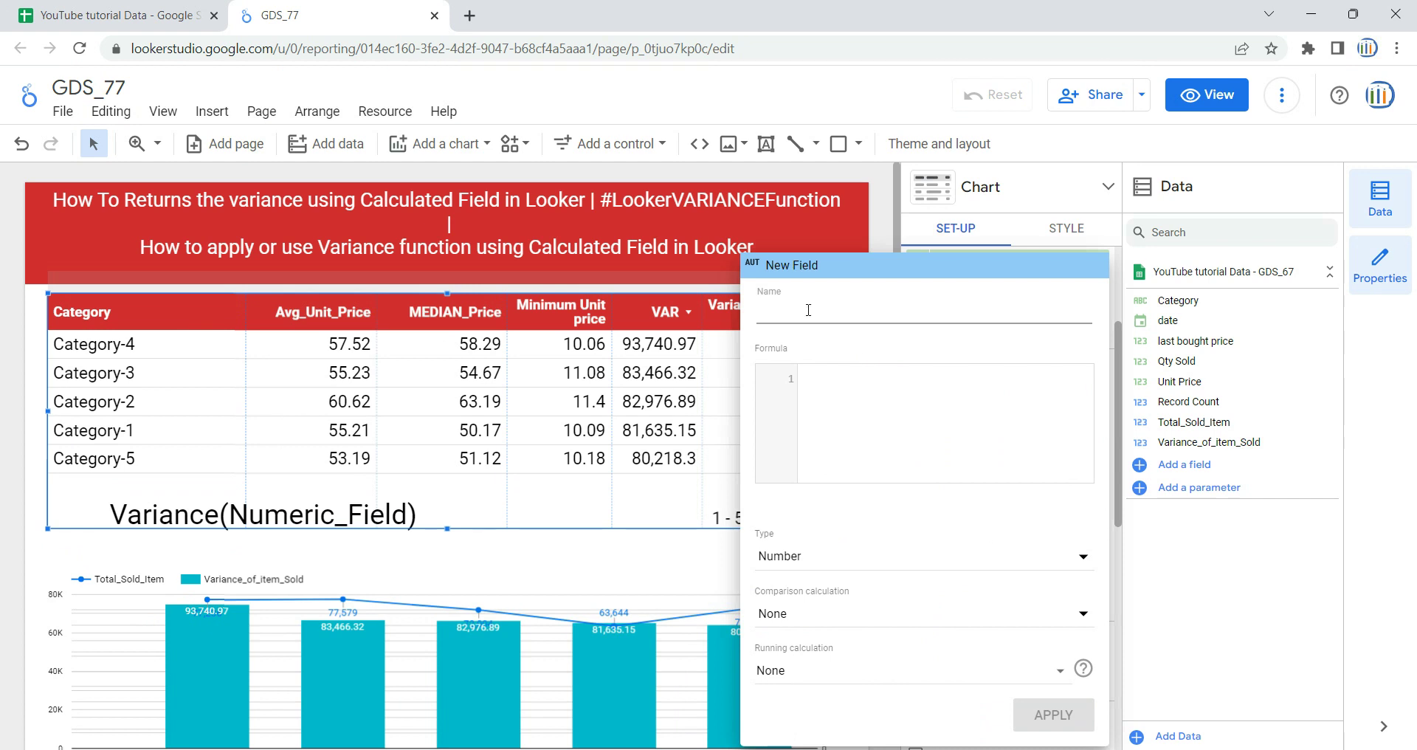
pyautogui.write('VAr2')
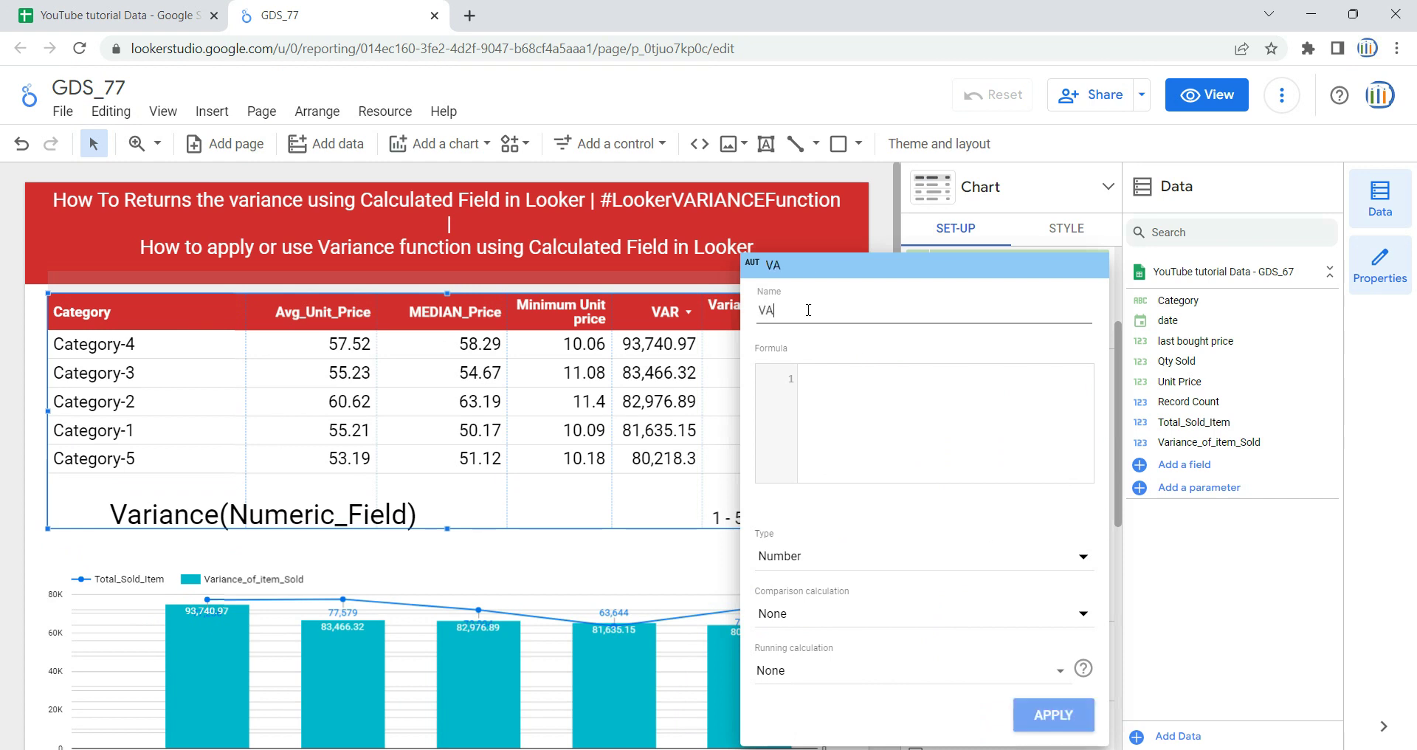
# - Set the VAr2 metric's formula to VARIANCE(Qty Sold), apply it to the table, and close the field settings
pyautogui.click(887, 415)
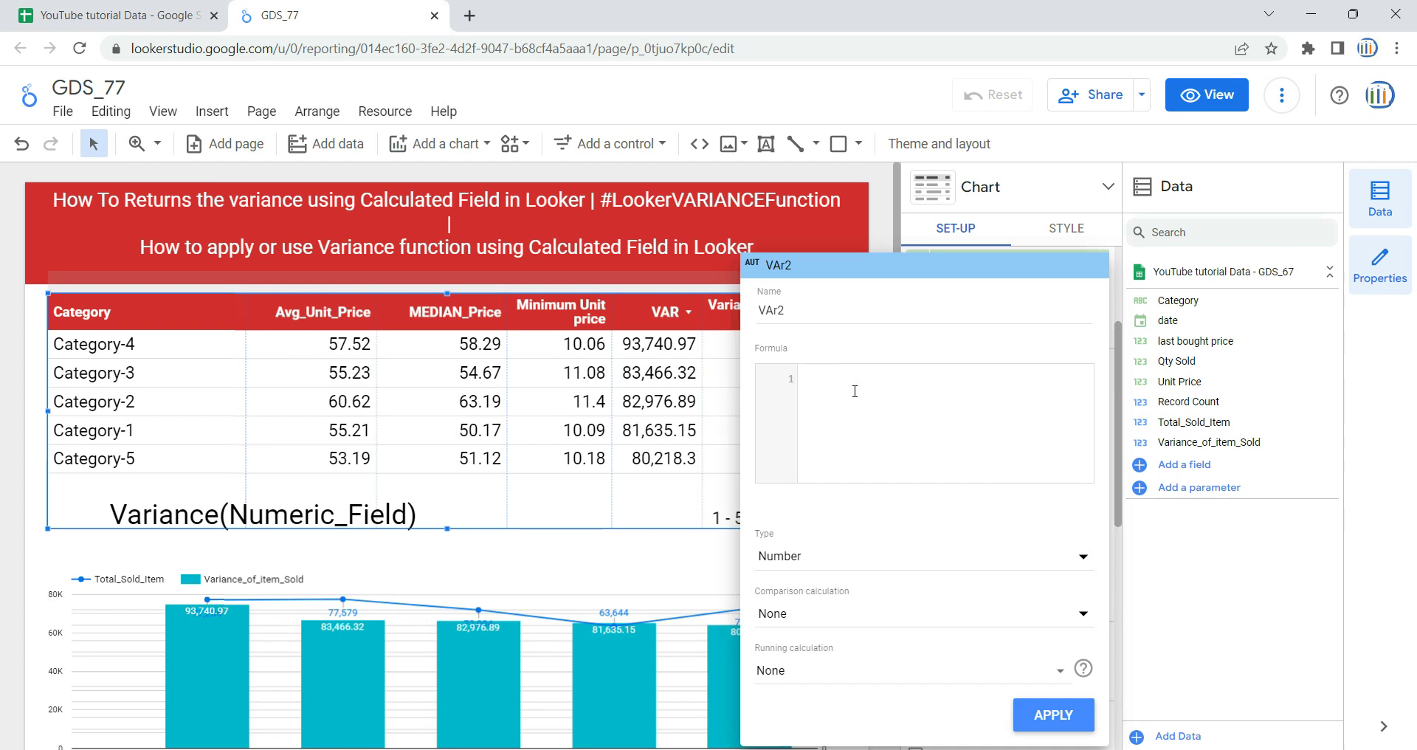
pyautogui.write('Var')
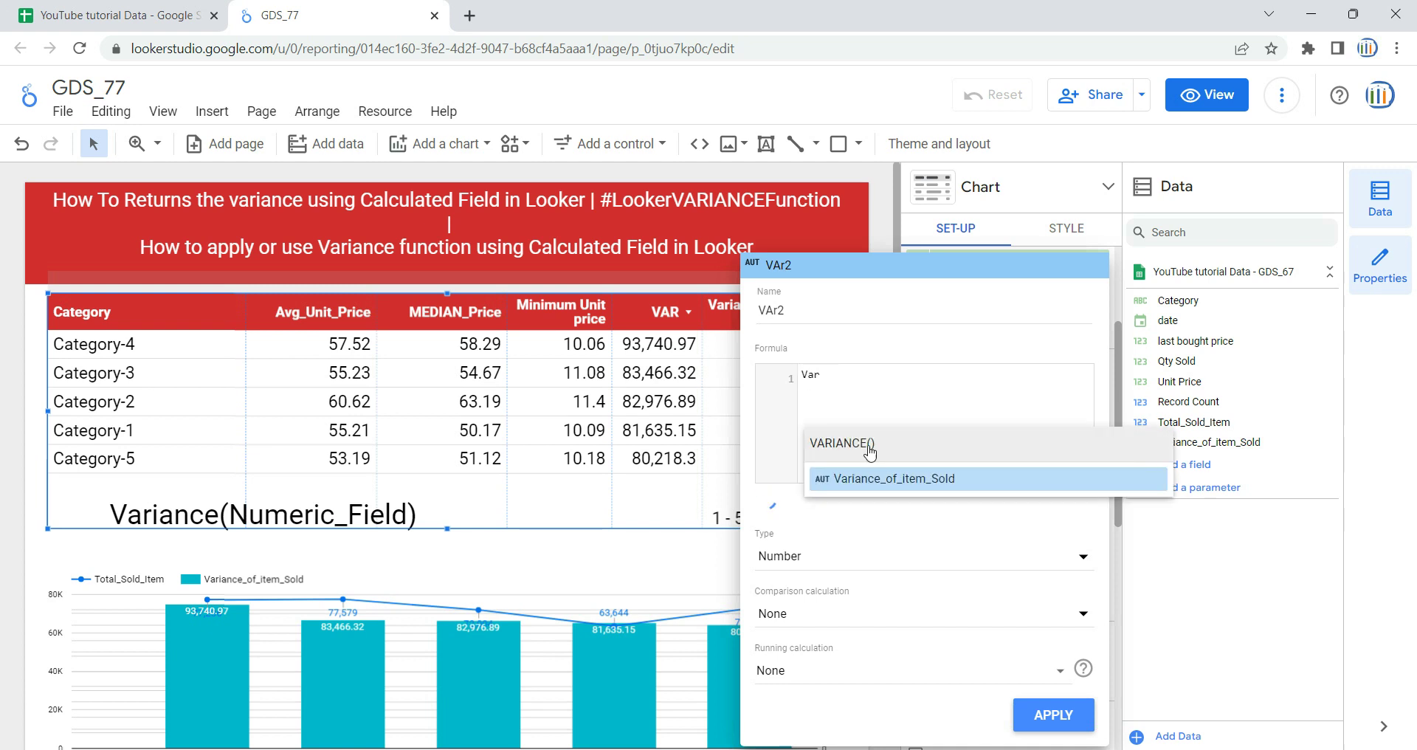
pyautogui.click(874, 449)
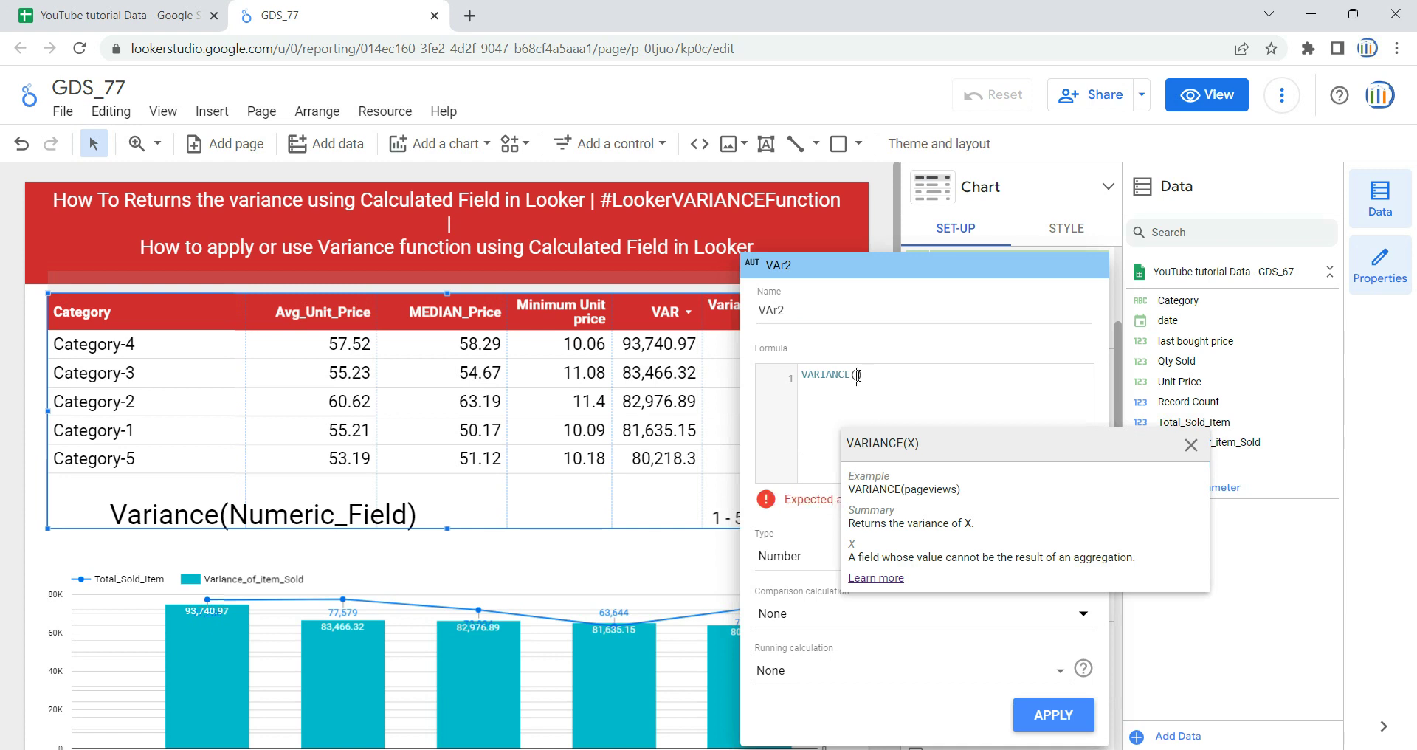
pyautogui.write('Qty')
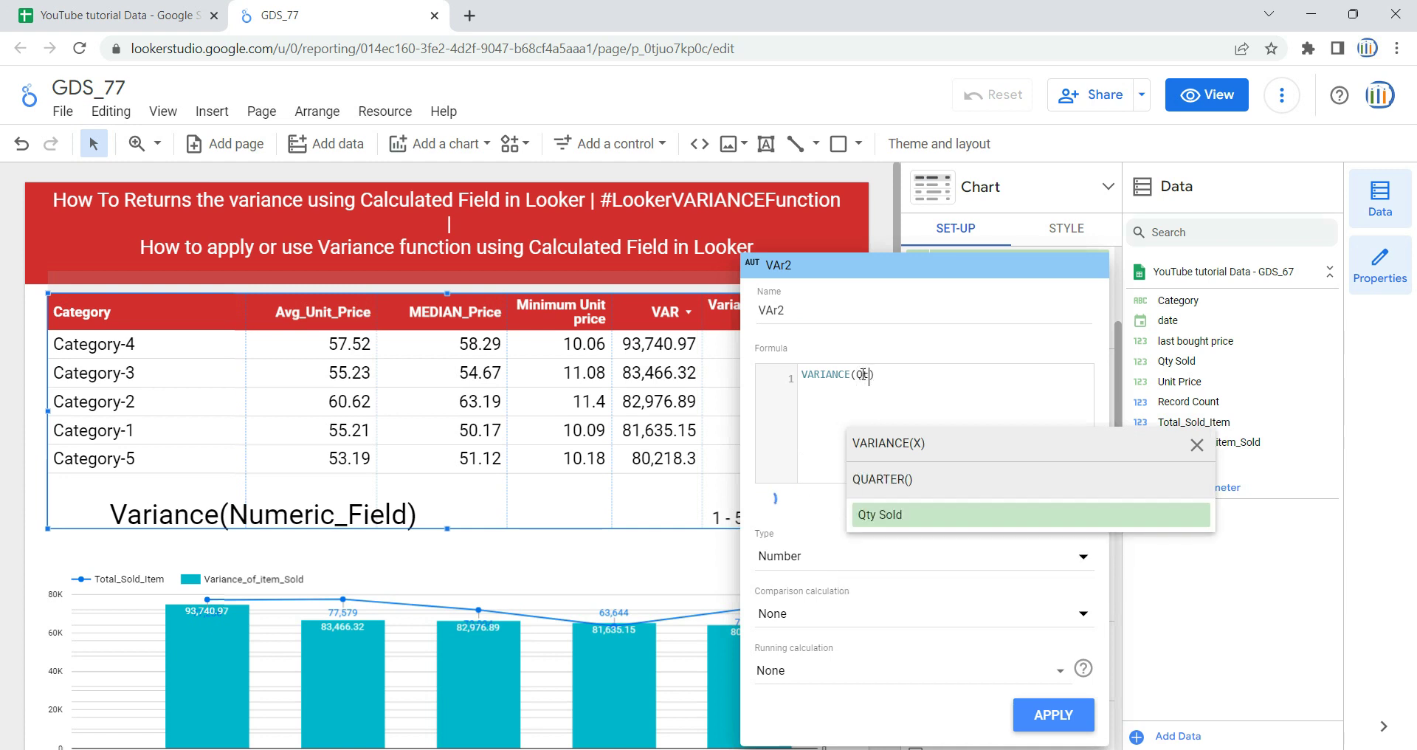
pyautogui.click(945, 482)
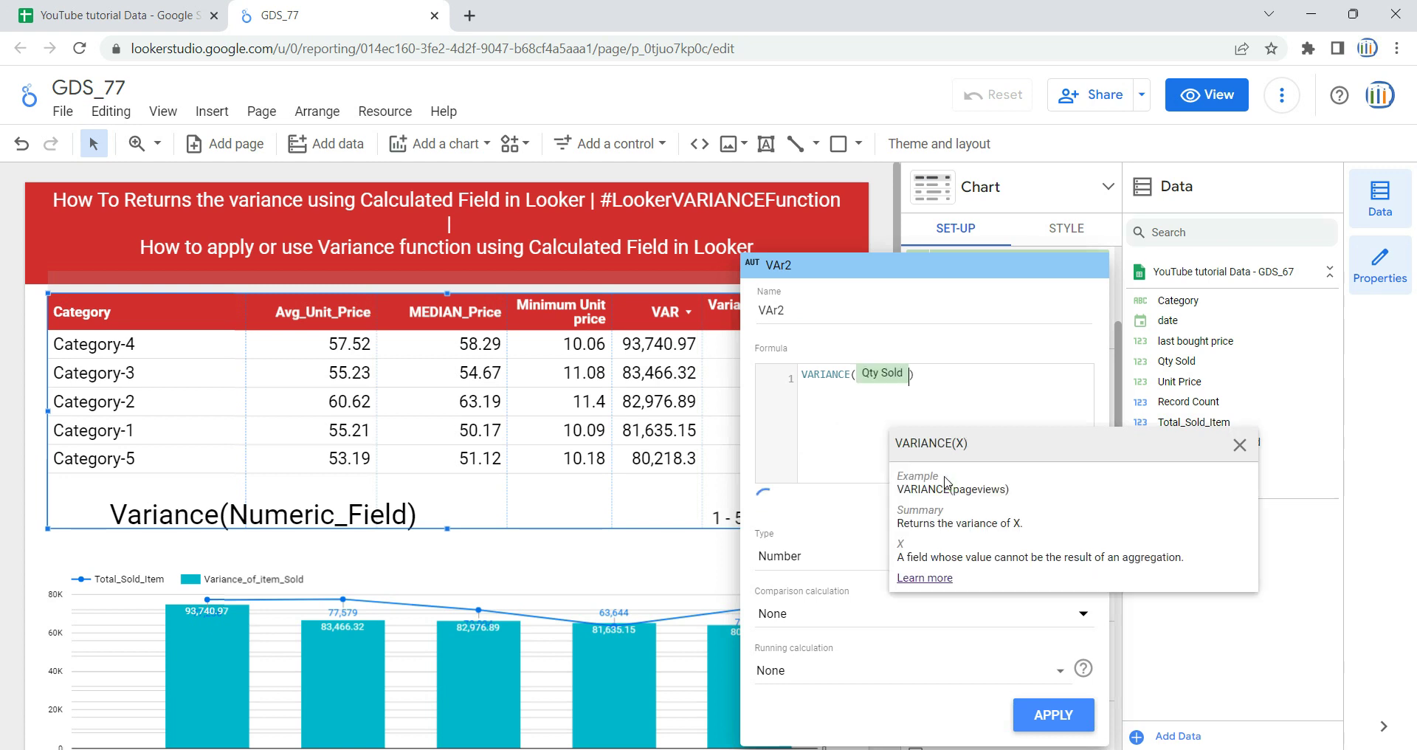
pyautogui.click(832, 412)
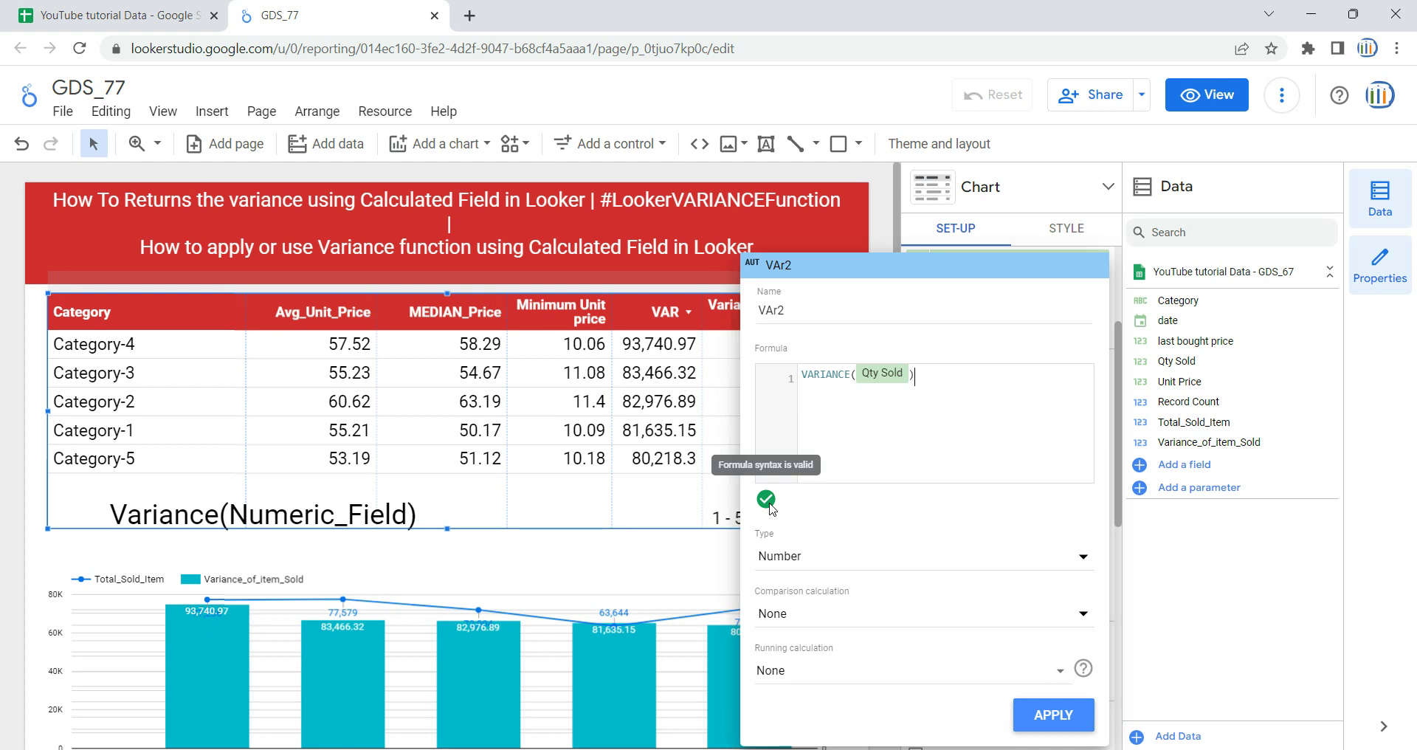
pyautogui.click(1057, 715)
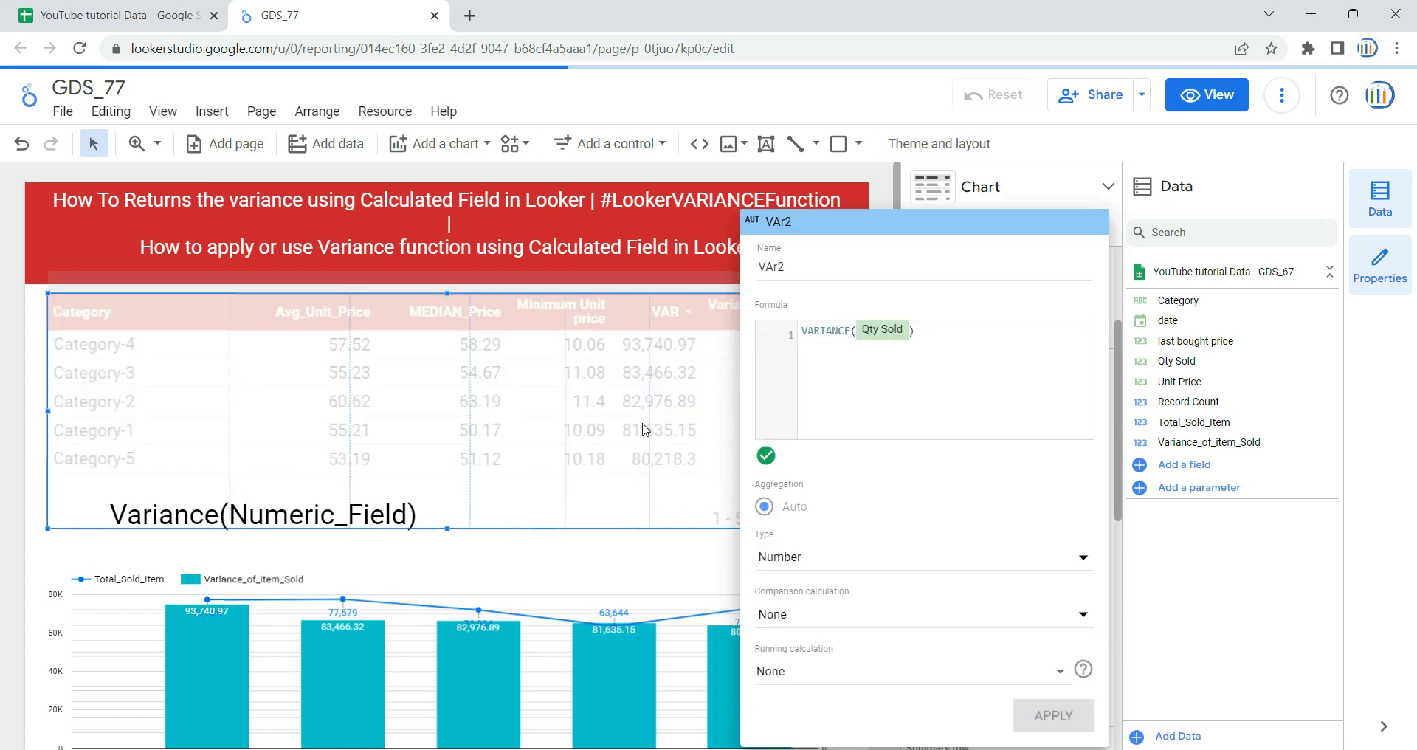
pyautogui.click(52, 548)
# - Widen the category table's VAr2 column and switch the report to view mode
pyautogui.moveTo(777, 375); pyautogui.dragTo(747, 374)
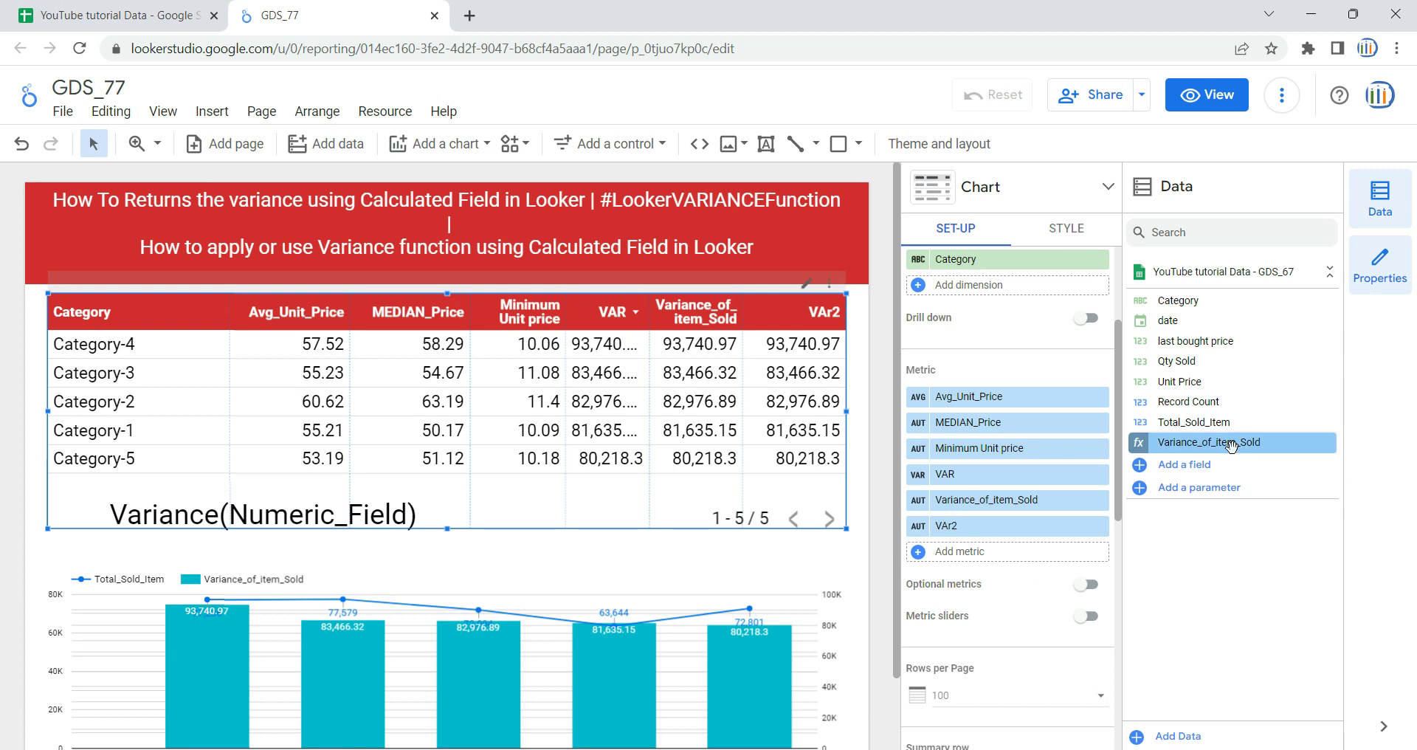
pyautogui.click(1205, 96)
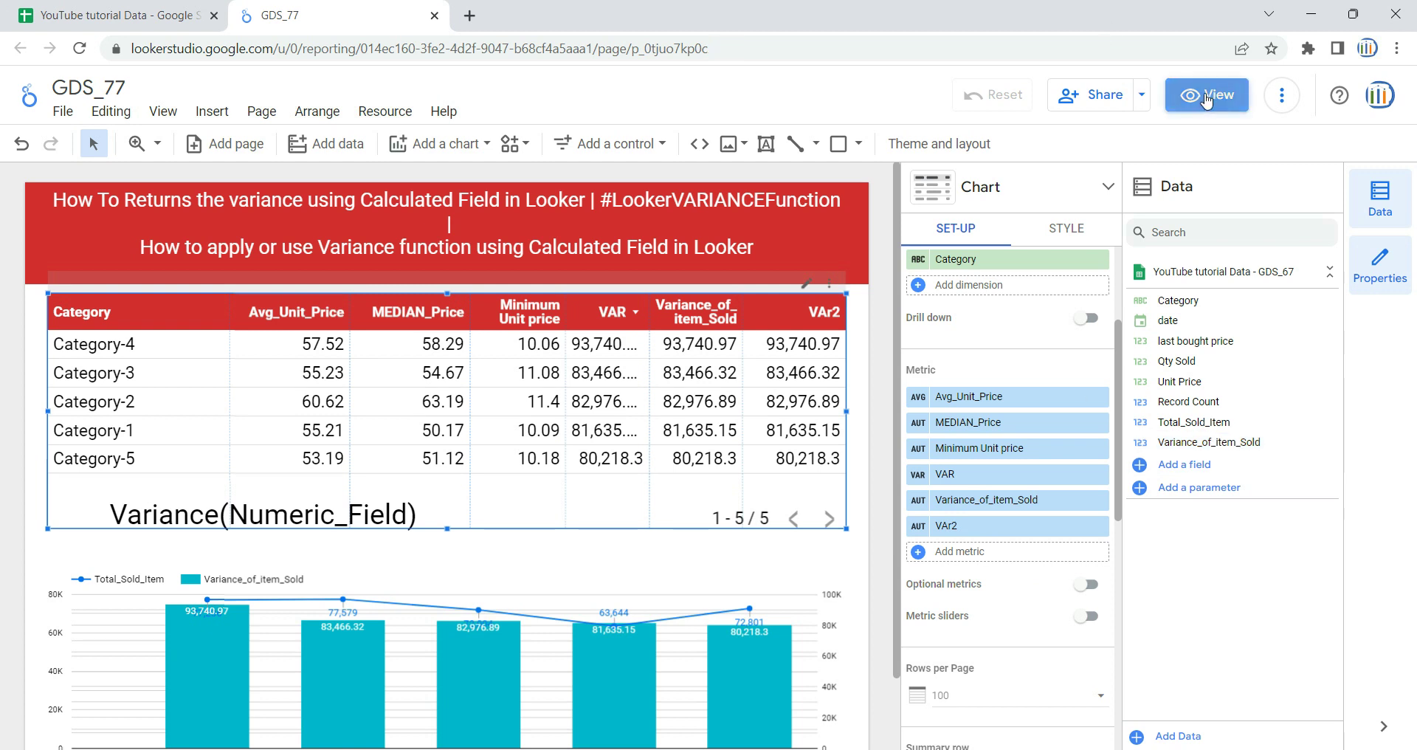